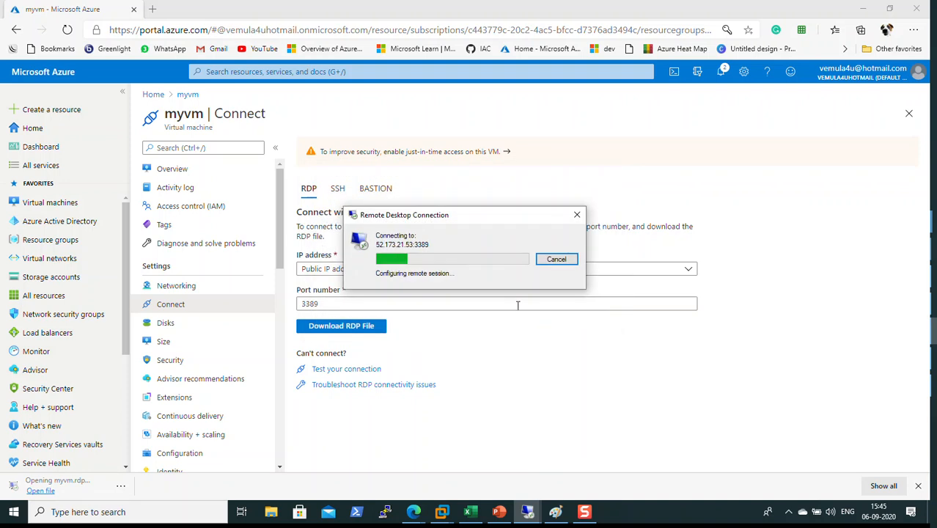
Sign in to the virtual machine's Remote Desktop session with the user name and account password, and accept the connection
{"action": "type", "text": "vijay"}
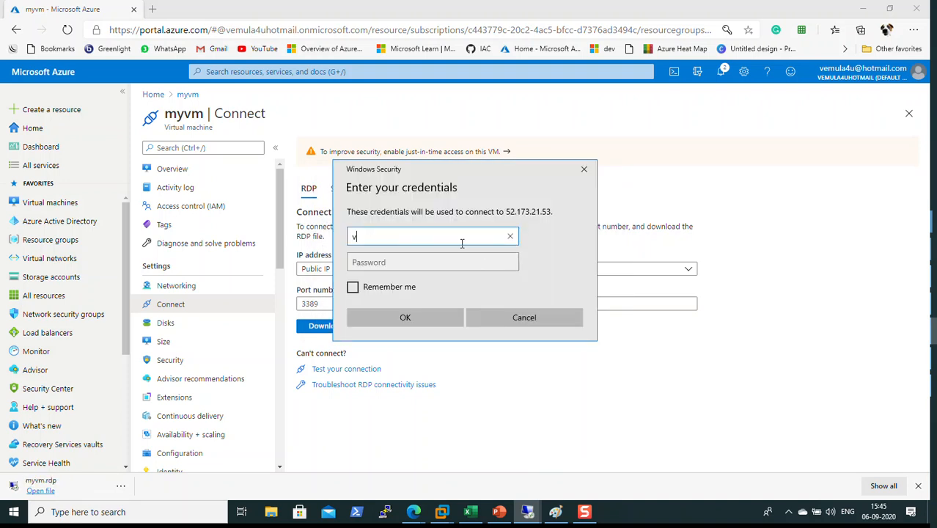
{"action": "key", "text": "Tab"}
{"action": "type", "text": "*********"}
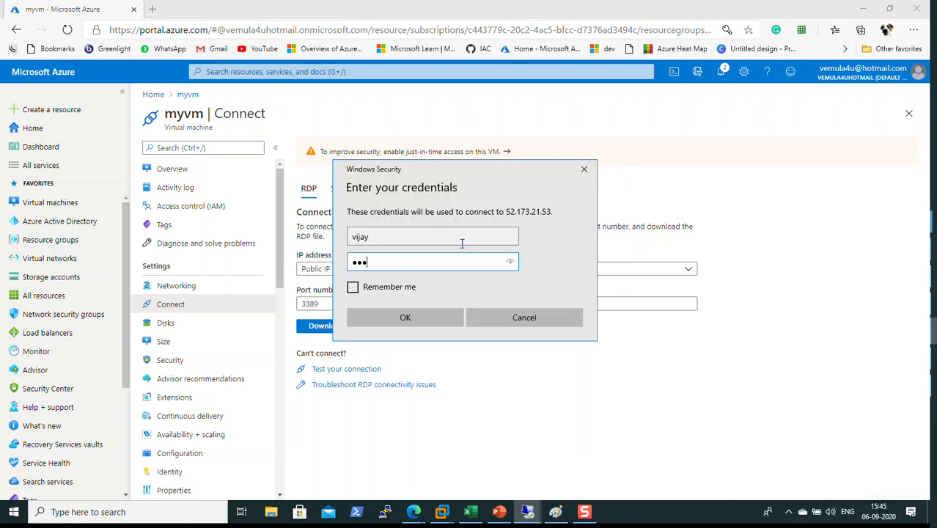
{"action": "key", "text": "BackSpace"}
{"action": "key", "text": "BackSpace"}
{"action": "key", "text": "BackSpace"}
{"action": "key", "text": "BackSpace"}
{"action": "key", "text": "BackSpace"}
{"action": "key", "text": "BackSpace"}
{"action": "key", "text": "BackSpace"}
{"action": "key", "text": "BackSpace"}
{"action": "key", "text": "BackSpace"}
{"action": "type", "text": "*************"}
{"action": "key", "text": "Return"}
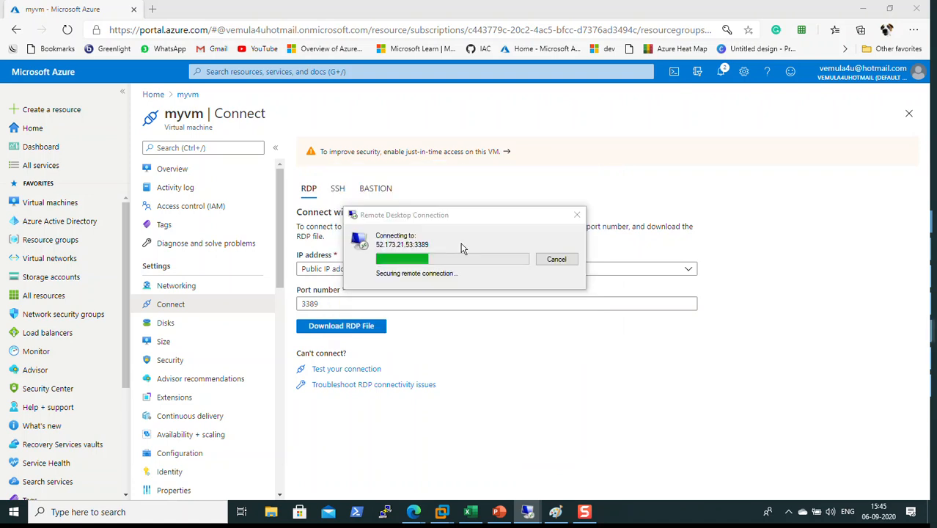
{"action": "key", "text": "y"}
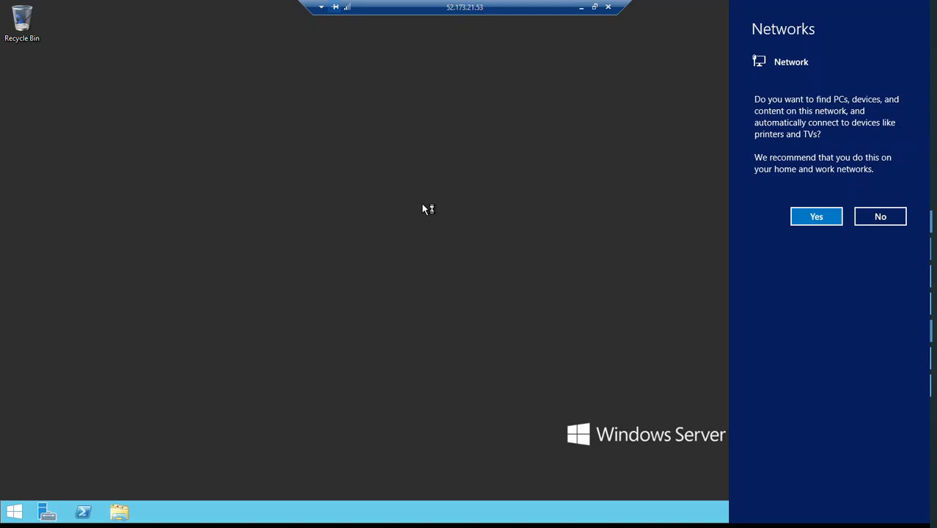
Open Windows PowerShell as administrator on the remote server
{"action": "left_click", "coordinate": [85, 513]}
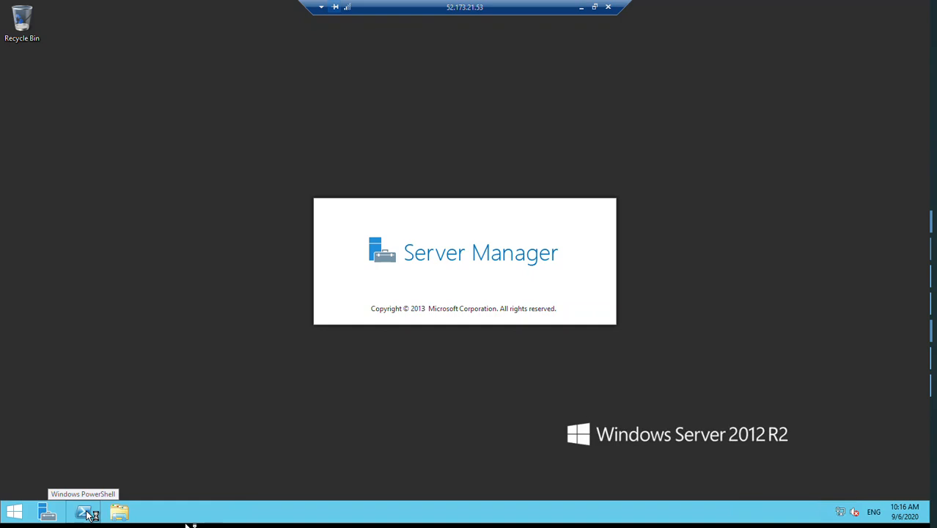
{"action": "right_click", "coordinate": [86, 514]}
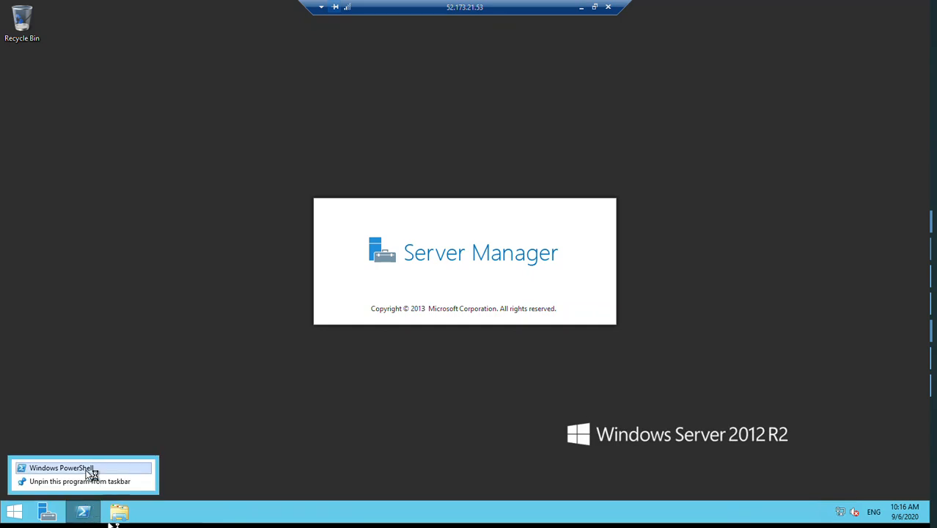
{"action": "right_click", "coordinate": [91, 473]}
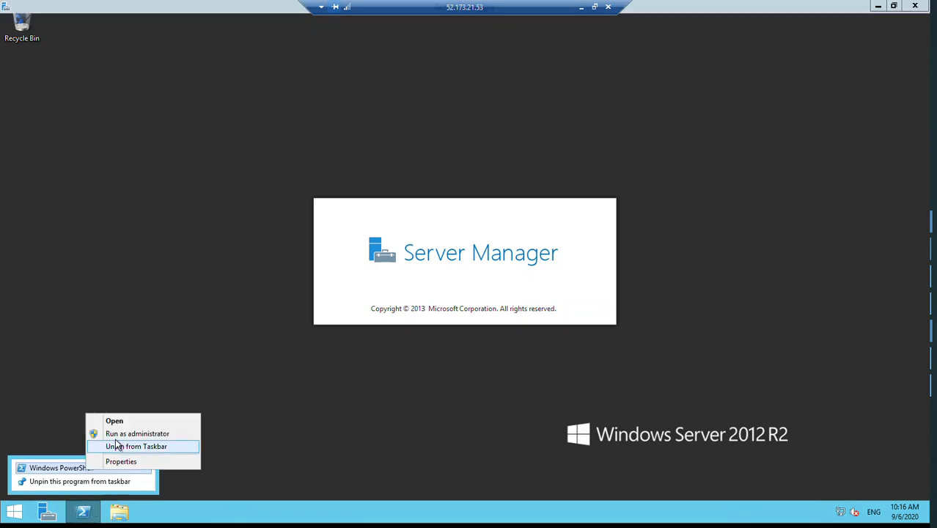
{"action": "left_click", "coordinate": [119, 436]}
{"action": "left_click", "coordinate": [243, 206]}
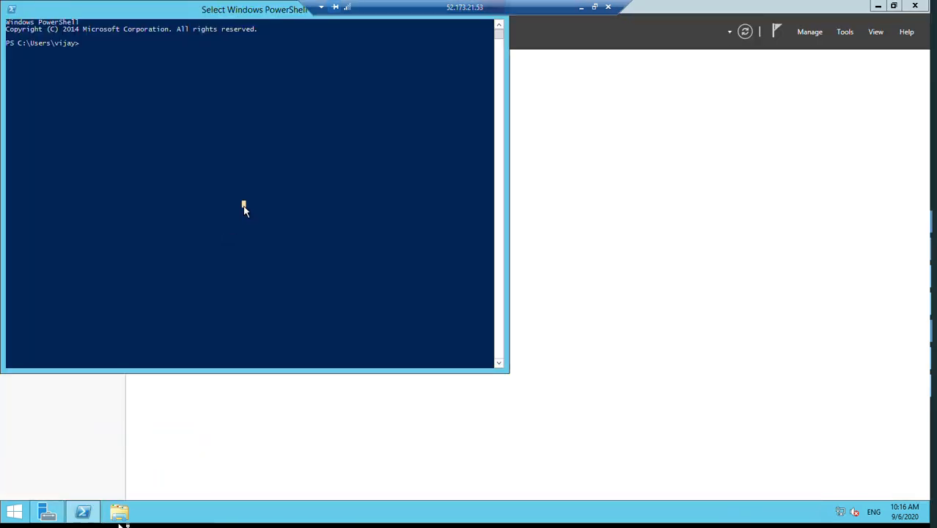
Install the web server role by running Install-WindowsFeature web-server in PowerShell
{"action": "type", "text": "install"}
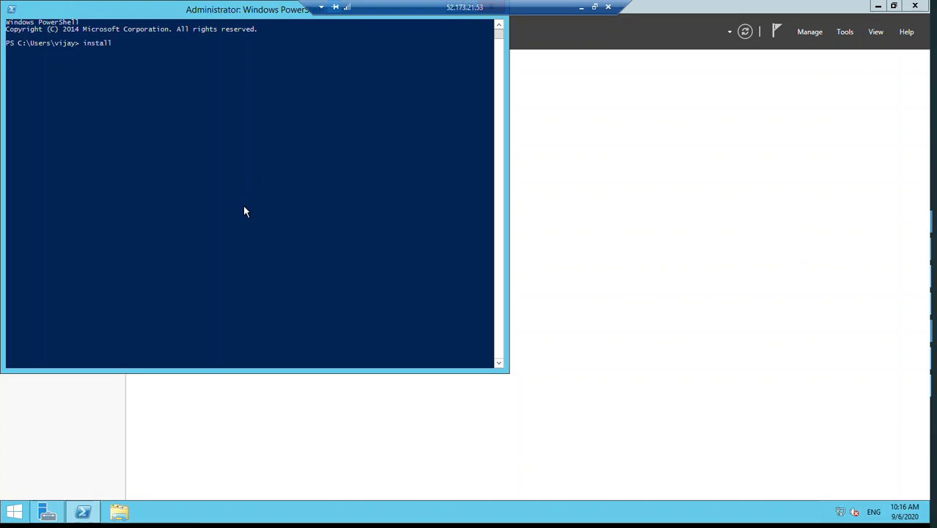
{"action": "type", "text": "-windowsfea"}
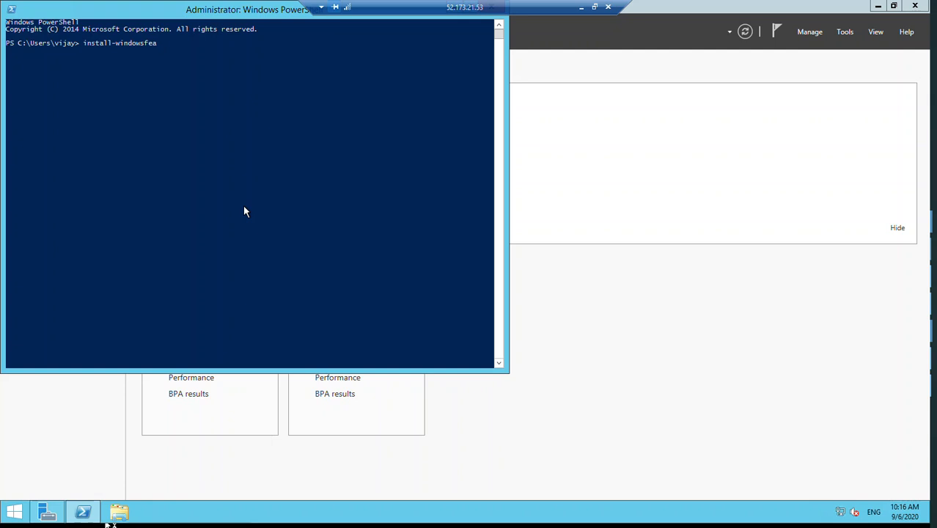
{"action": "type", "text": "tu"}
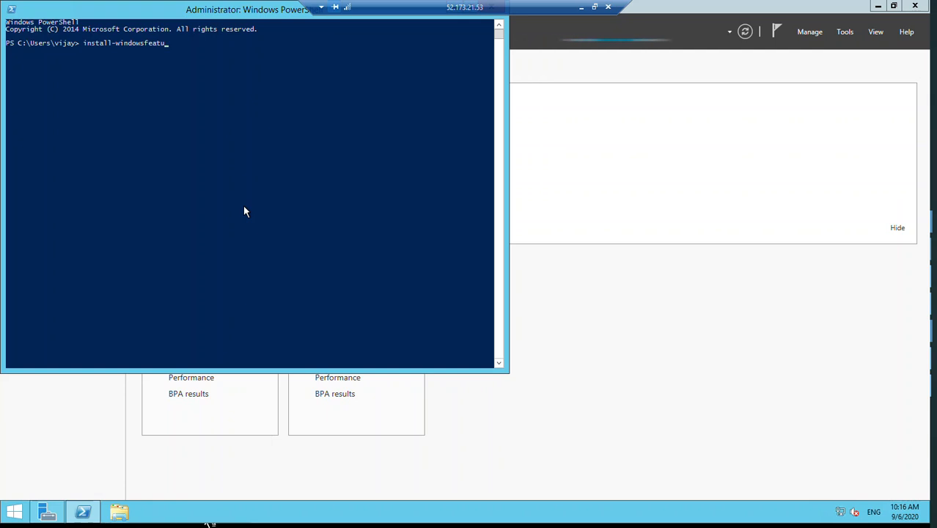
{"action": "key", "text": "Tab"}
{"action": "type", "text": "web-sev"}
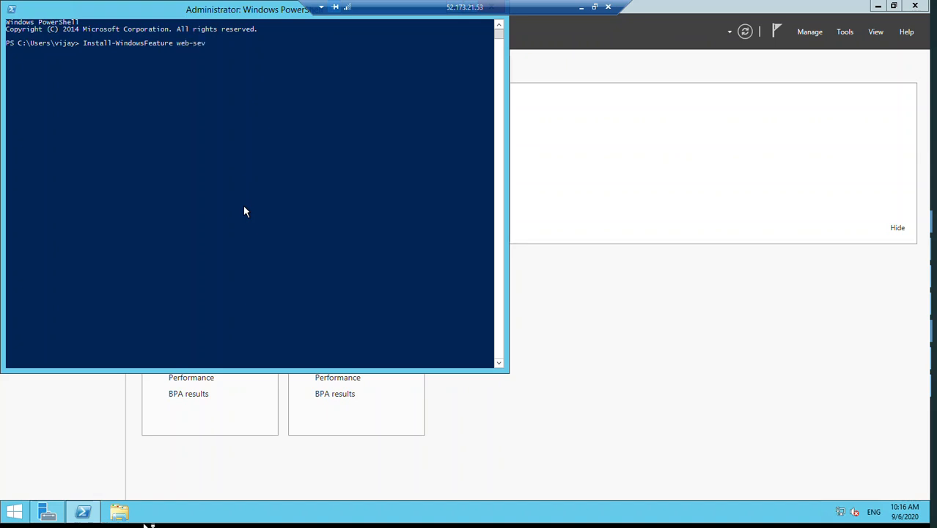
{"action": "key", "text": "BackSpace"}
{"action": "type", "text": "rvers"}
{"action": "key", "text": "BackSpace"}
{"action": "key", "text": "Return"}
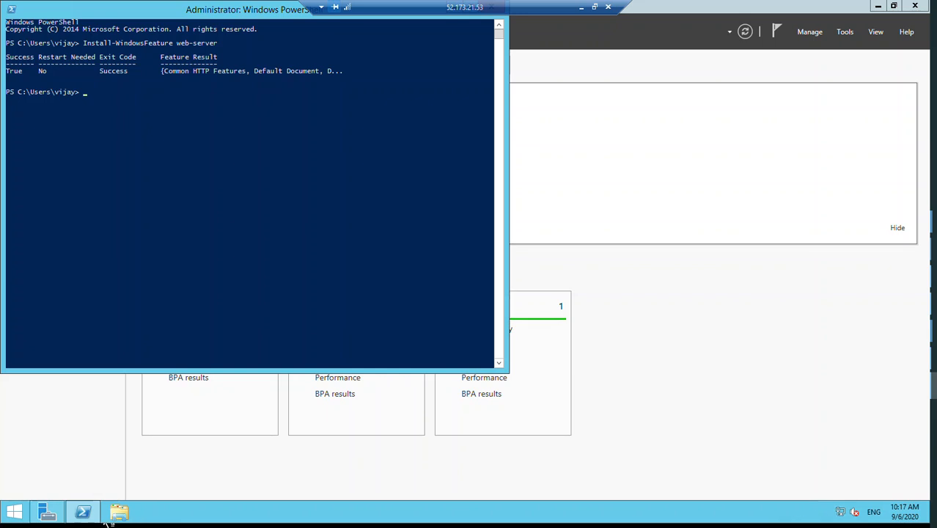
Close the PowerShell and Server Manager windows on the remote server
{"action": "right_click", "coordinate": [226, 14]}
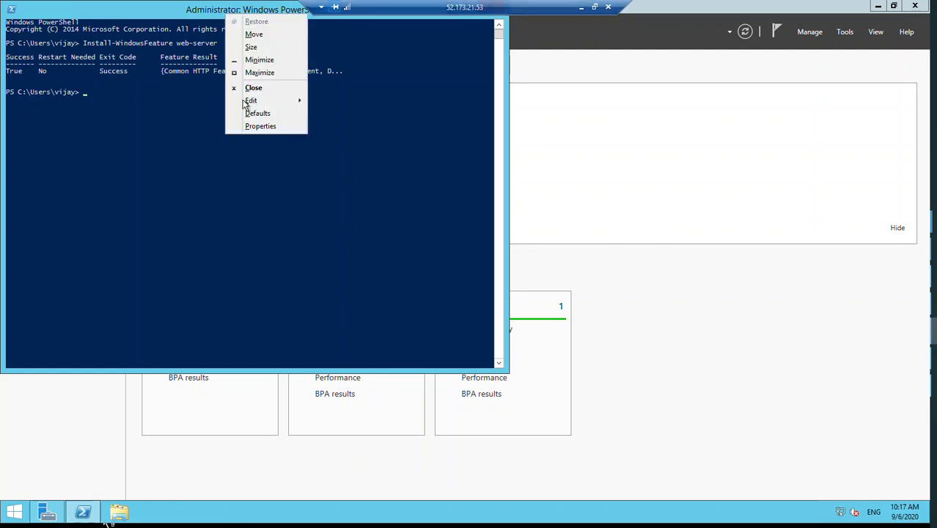
{"action": "left_click", "coordinate": [250, 91]}
{"action": "left_click", "coordinate": [913, 6]}
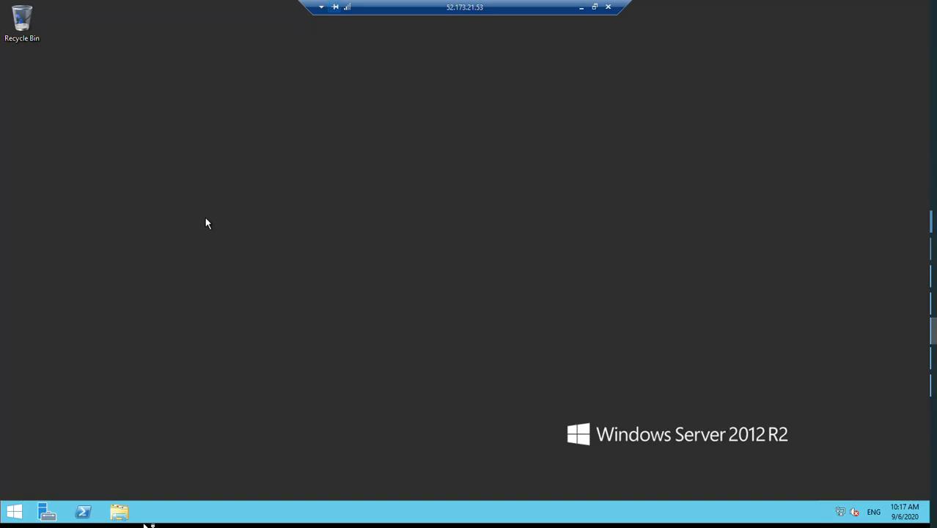
Open the Sysprep folder by running sysprep from the Run dialog
{"action": "right_click", "coordinate": [12, 517]}
{"action": "left_click", "coordinate": [46, 477]}
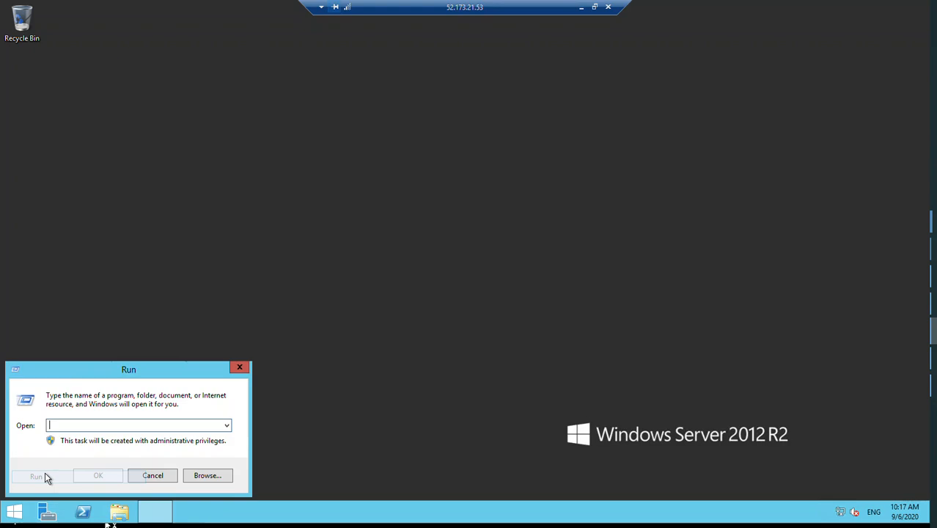
{"action": "type", "text": "sys"}
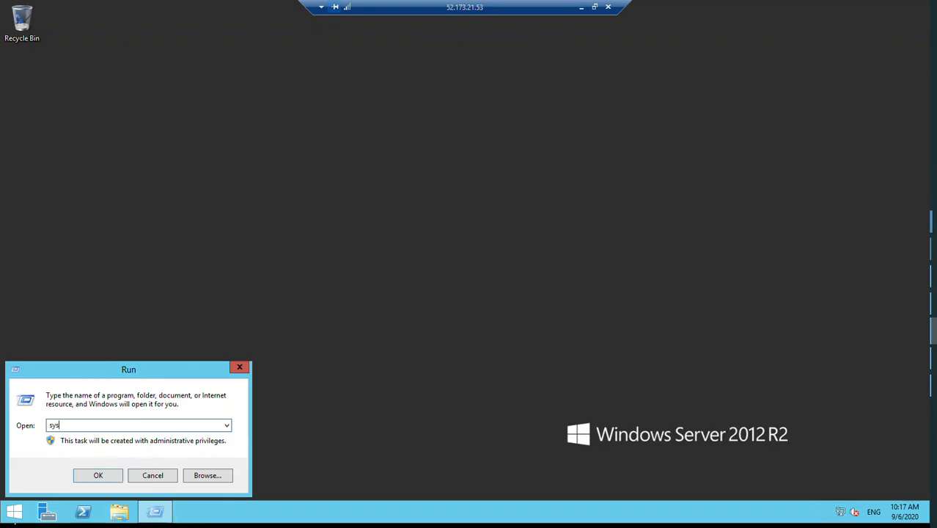
{"action": "type", "text": "per"}
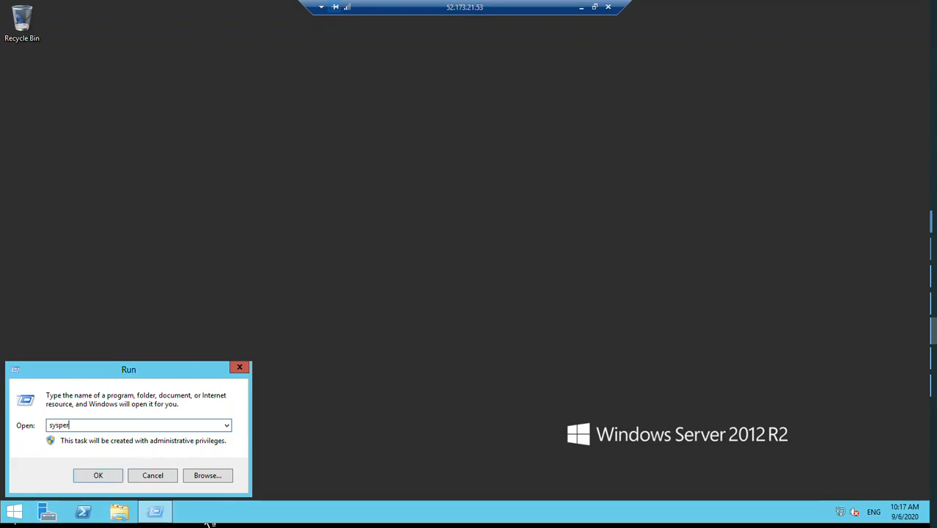
{"action": "key", "text": "BackSpace"}
{"action": "key", "text": "BackSpace"}
{"action": "type", "text": "rep"}
{"action": "key", "text": "Return"}
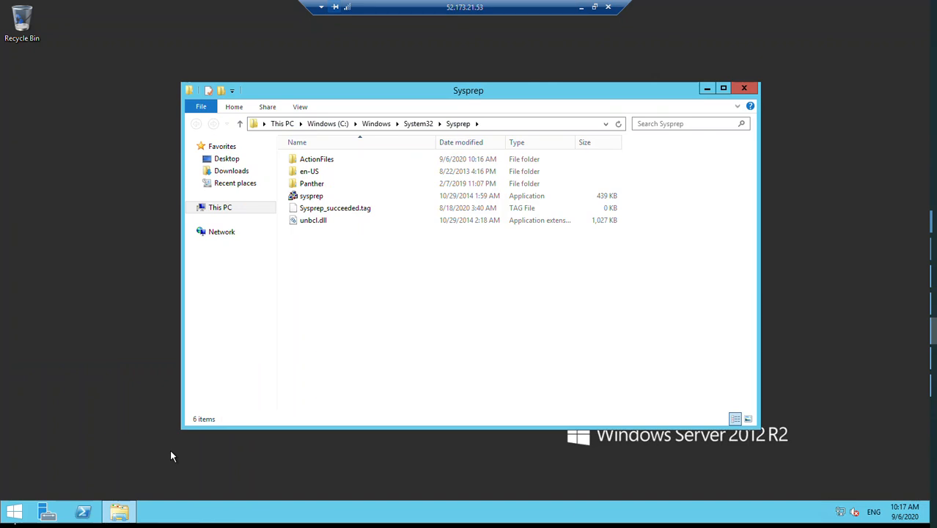
Run the sysprep application with Enter System Out-of-Box Experience (OOBE), Generalize enabled and Shutdown as the shutdown option
{"action": "double_click", "coordinate": [310, 197]}
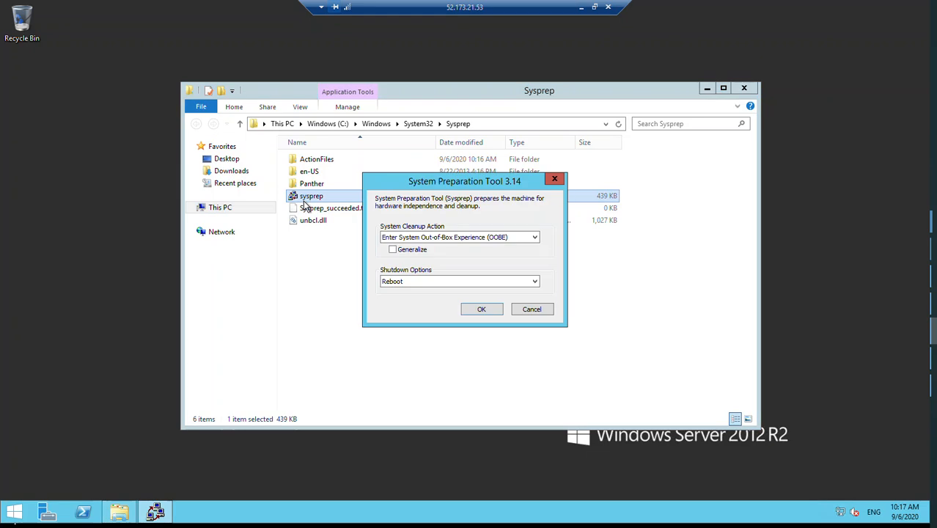
{"action": "left_click", "coordinate": [446, 238]}
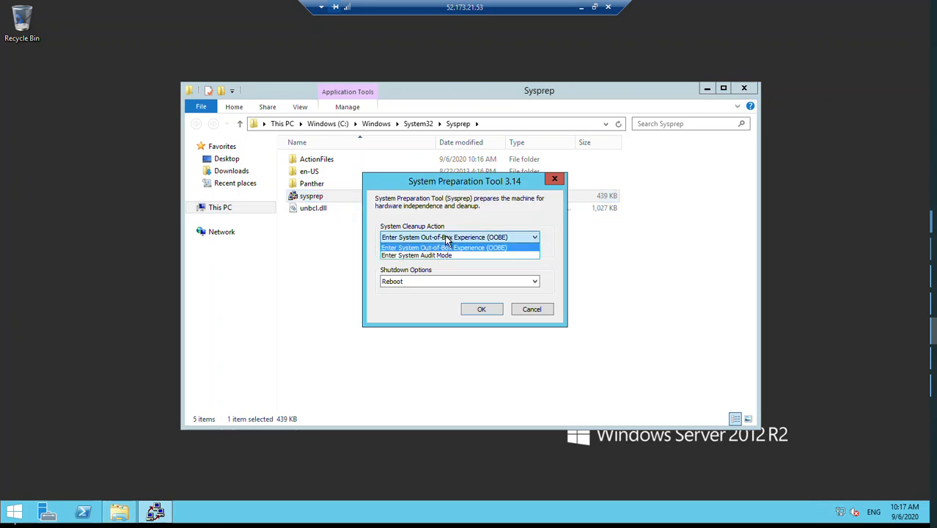
{"action": "left_click", "coordinate": [436, 247]}
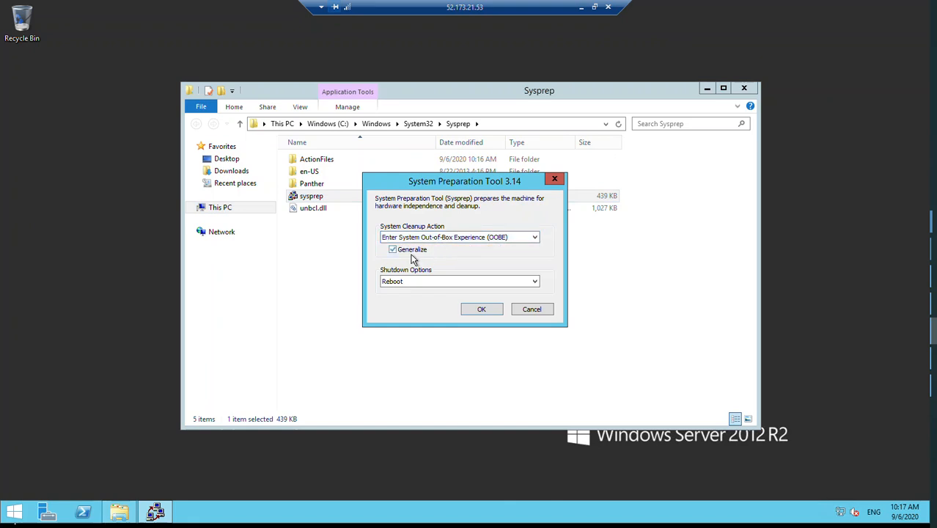
{"action": "left_click", "coordinate": [402, 283]}
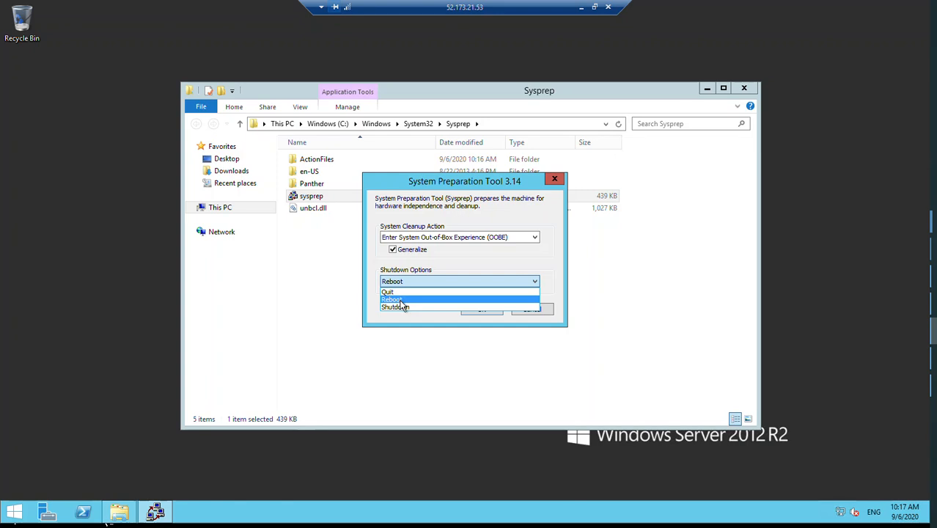
{"action": "left_click", "coordinate": [402, 307]}
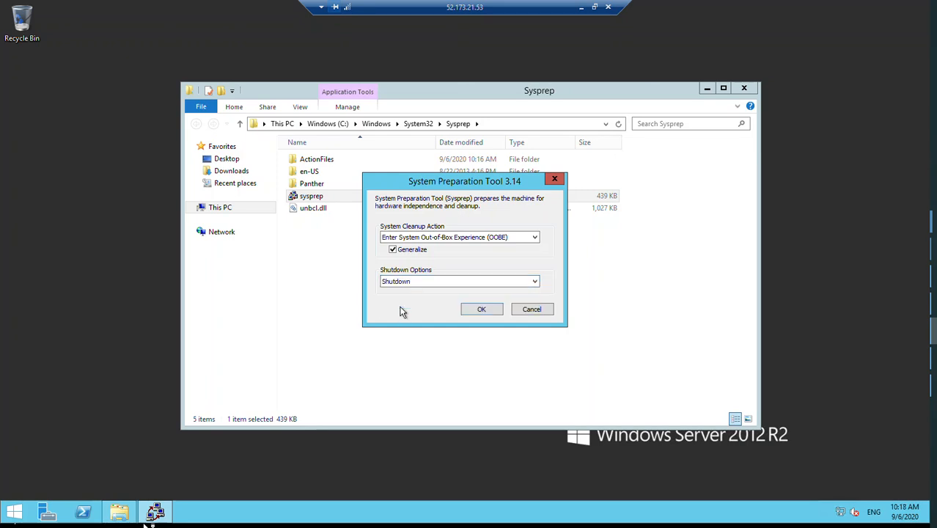
{"action": "left_click", "coordinate": [481, 310]}
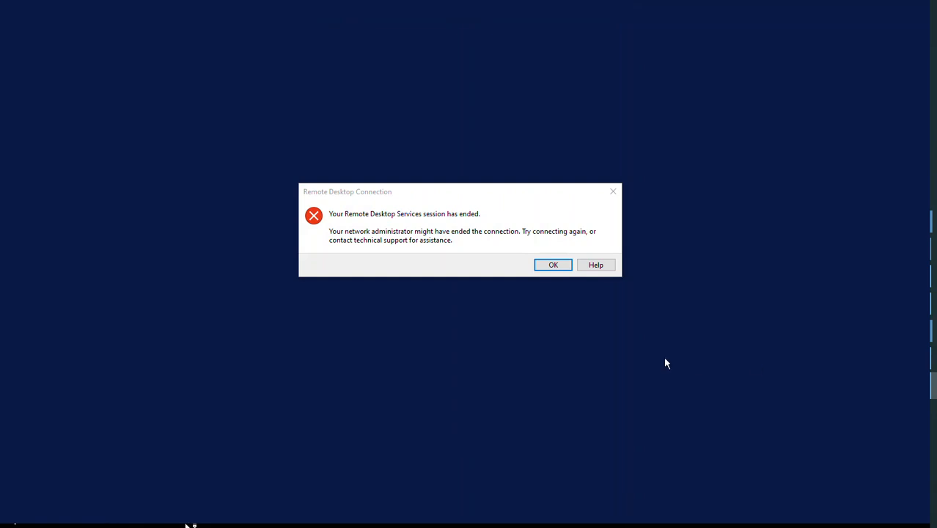
Dismiss the ended Remote Desktop session message, return to the myvm overview in the Azure portal and refresh it
{"action": "left_click", "coordinate": [559, 269]}
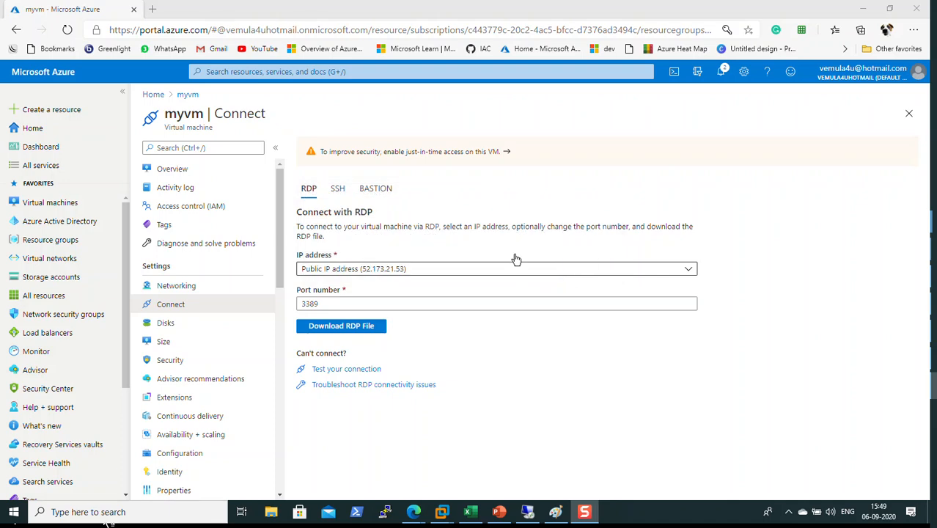
{"action": "left_click", "coordinate": [178, 95]}
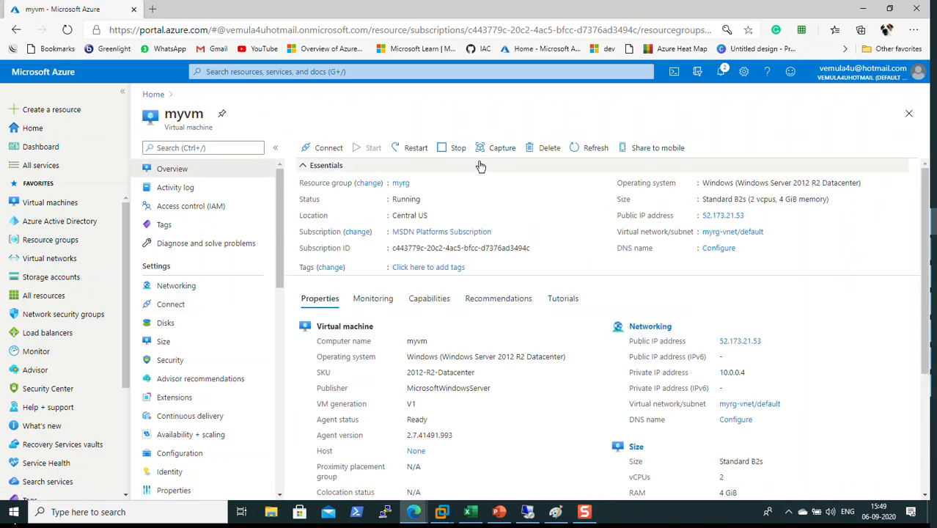
{"action": "left_click", "coordinate": [585, 156]}
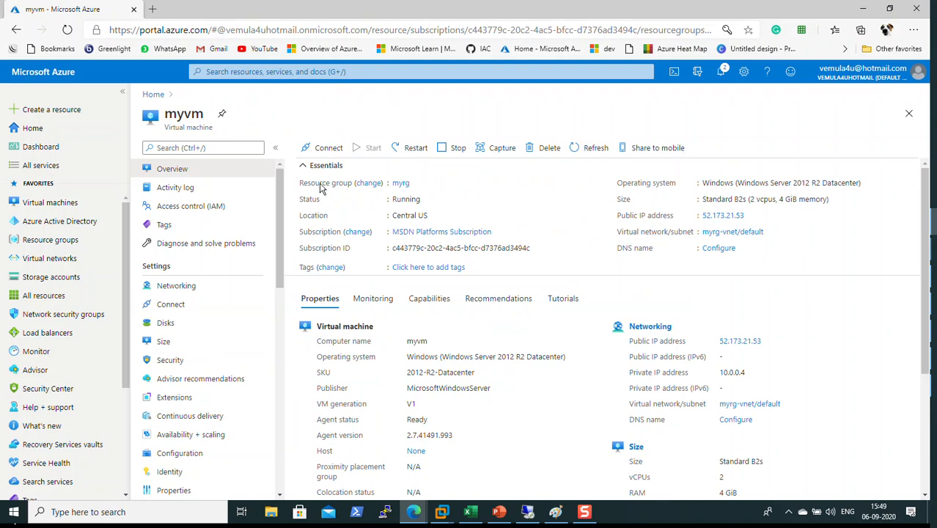
Check the myvm virtual machine's status by refreshing and reopening its overview and looking through the portal notifications
{"action": "left_click", "coordinate": [171, 187]}
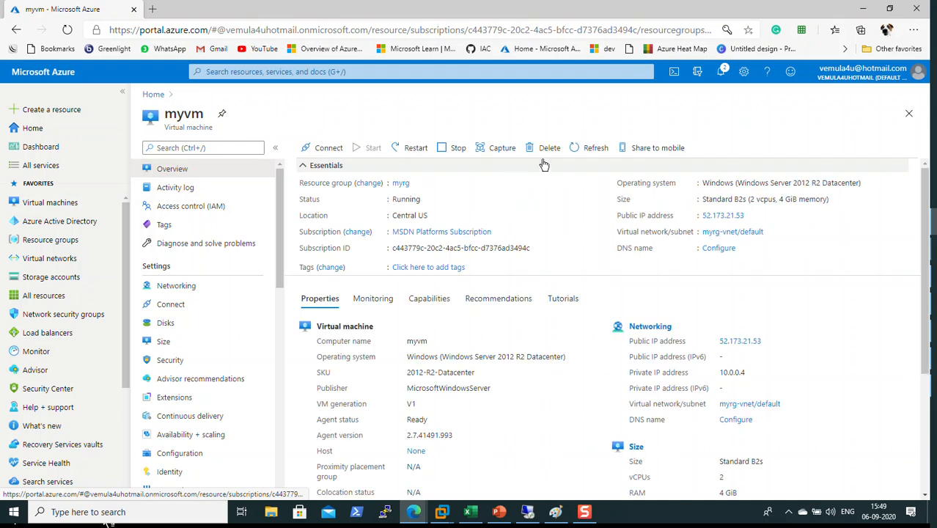
{"action": "left_click", "coordinate": [574, 149]}
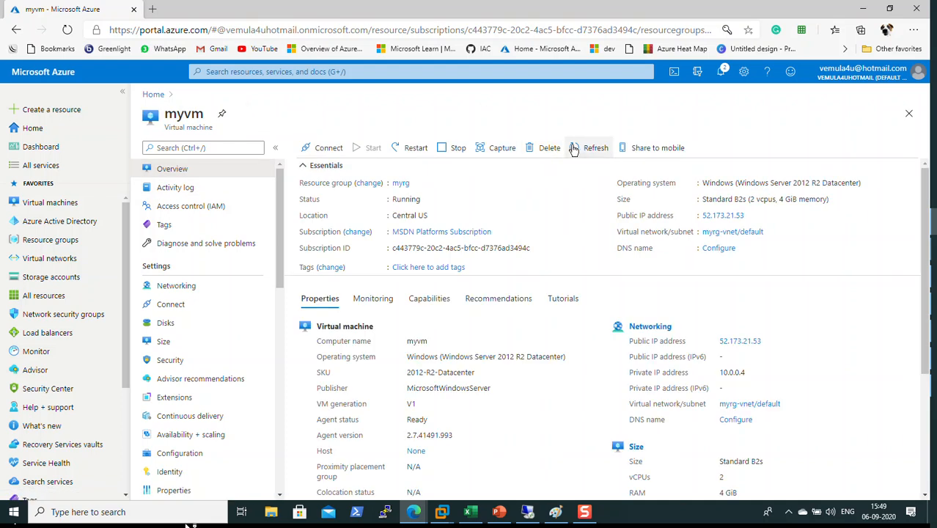
{"action": "left_click", "coordinate": [176, 190]}
{"action": "left_click", "coordinate": [176, 175]}
{"action": "left_click", "coordinate": [574, 153]}
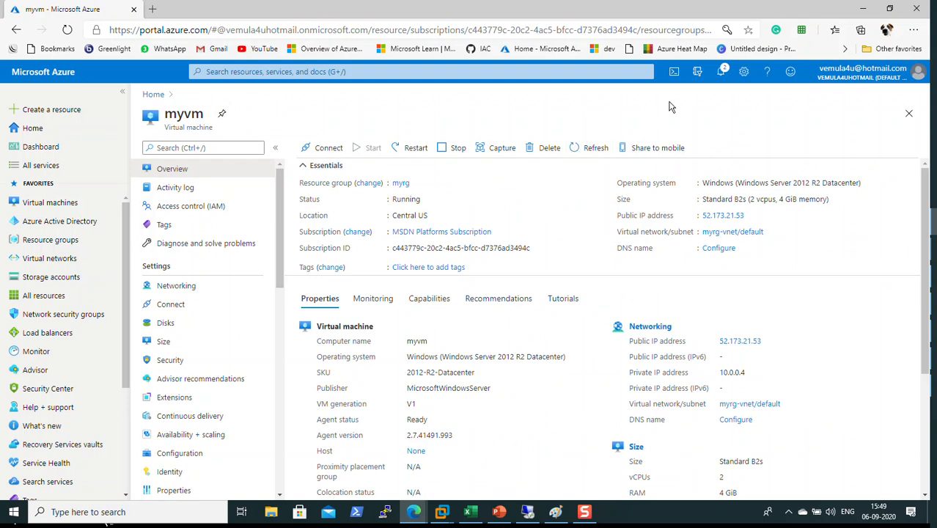
{"action": "left_click", "coordinate": [722, 78]}
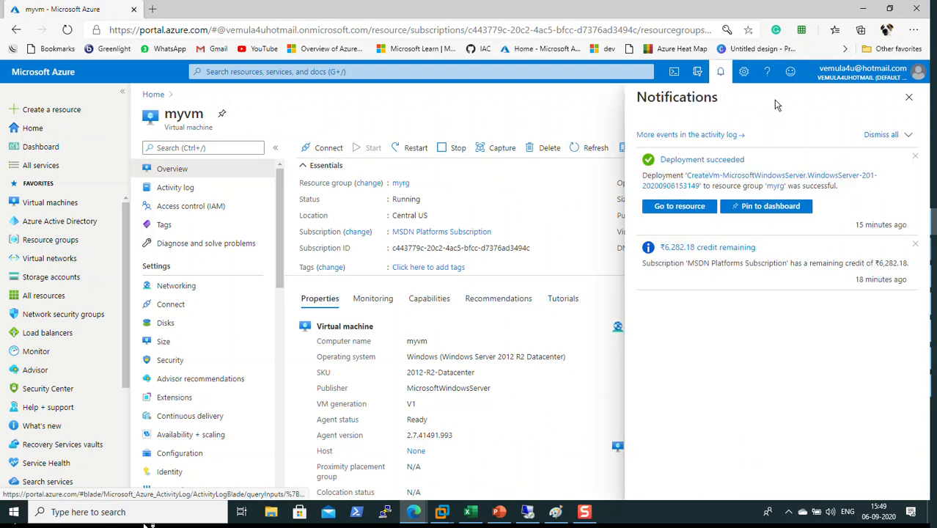
{"action": "left_click", "coordinate": [906, 99]}
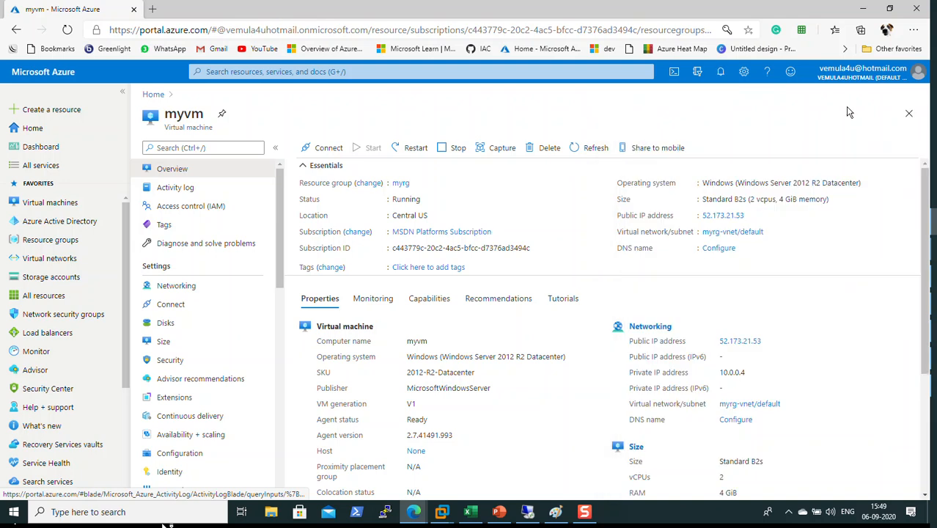
{"action": "left_click", "coordinate": [573, 149]}
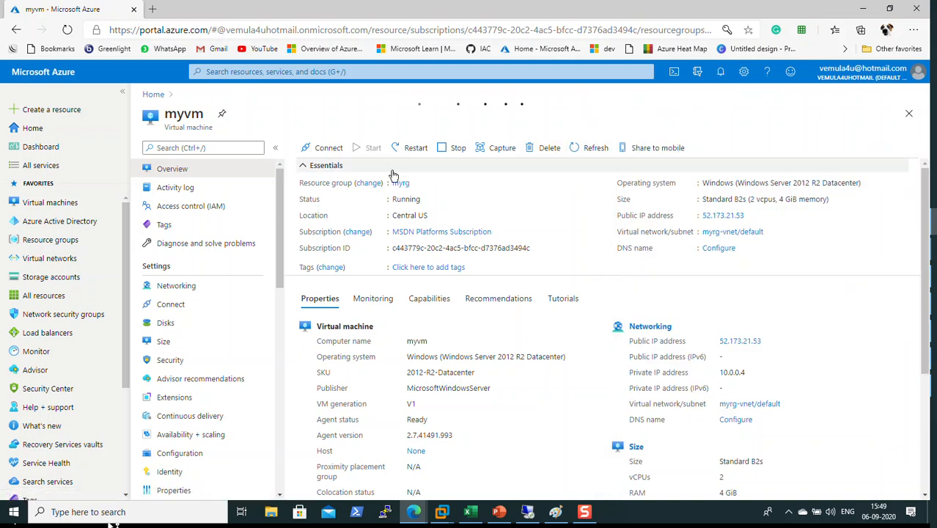
{"action": "left_click", "coordinate": [170, 188]}
{"action": "left_click", "coordinate": [172, 171]}
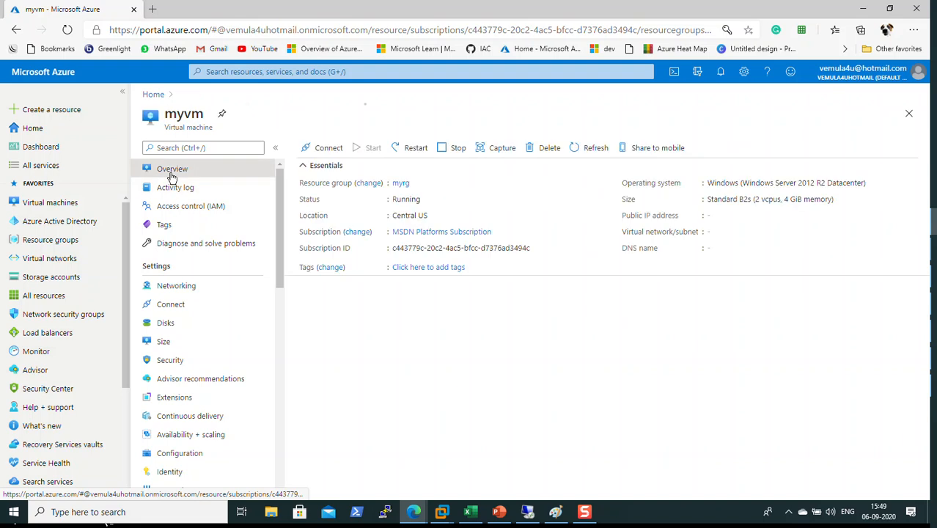
Recheck the myvm status by reopening its overview, and review the custom image workflow diagram in Paint
{"action": "left_click", "coordinate": [176, 188]}
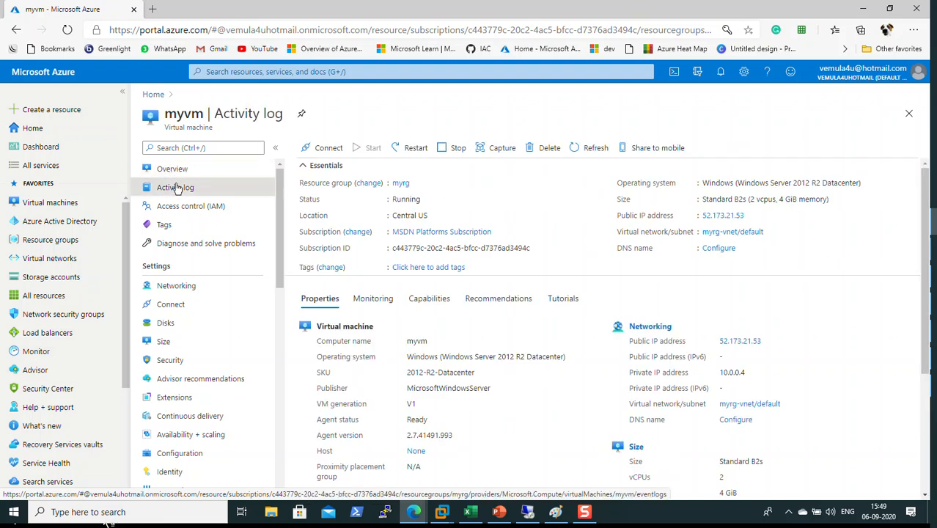
{"action": "left_click", "coordinate": [179, 173]}
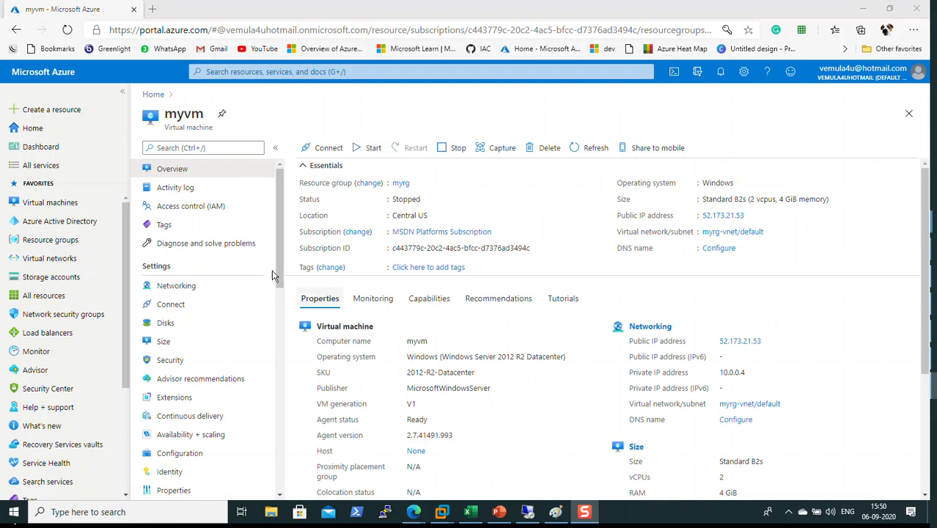
{"action": "left_click", "coordinate": [166, 192]}
{"action": "left_click", "coordinate": [180, 171]}
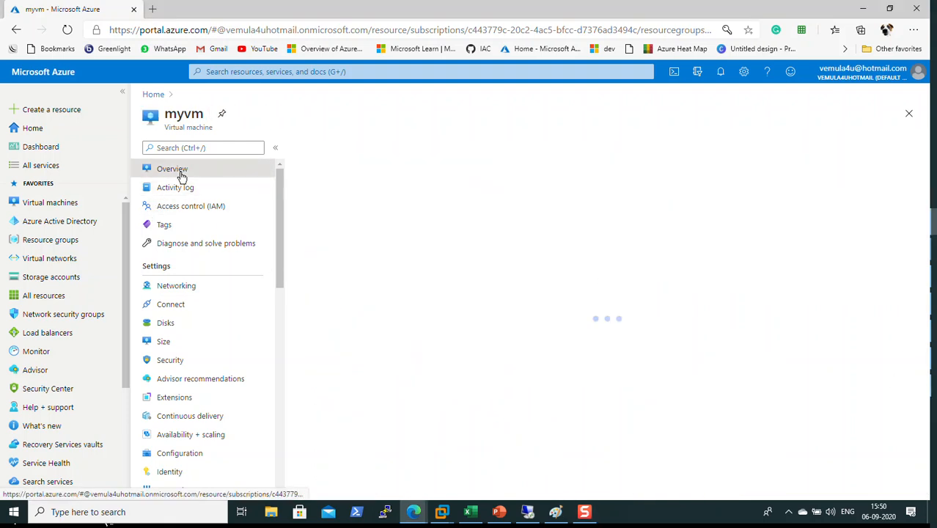
{"action": "double_click", "coordinate": [399, 199]}
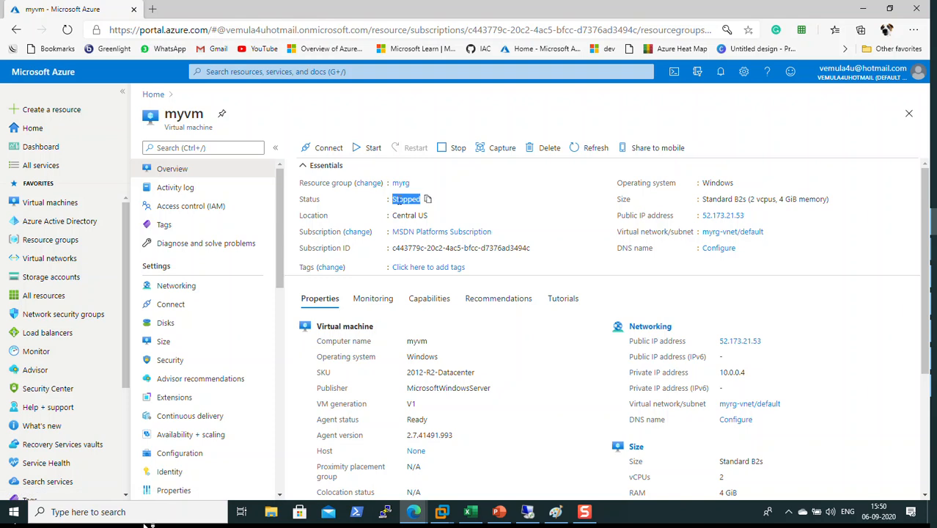
{"action": "left_click", "coordinate": [555, 511]}
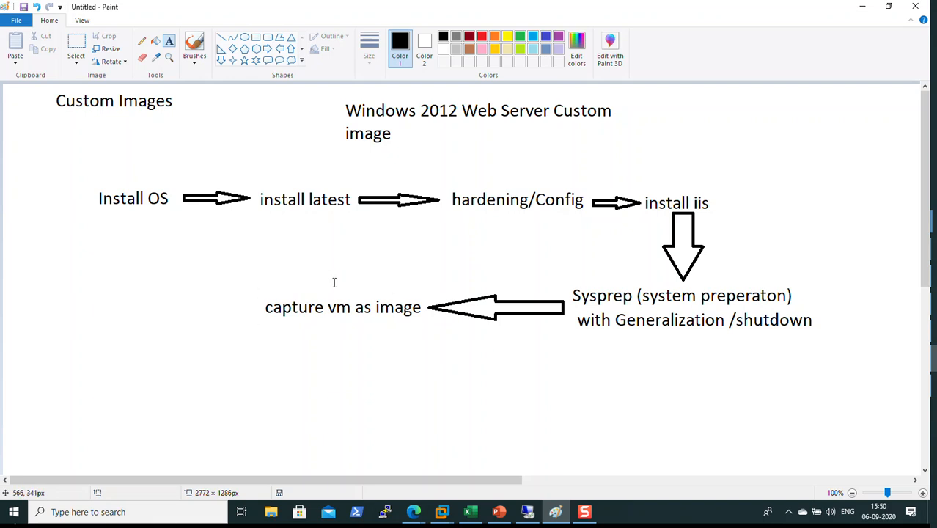
{"action": "left_click", "coordinate": [861, 7]}
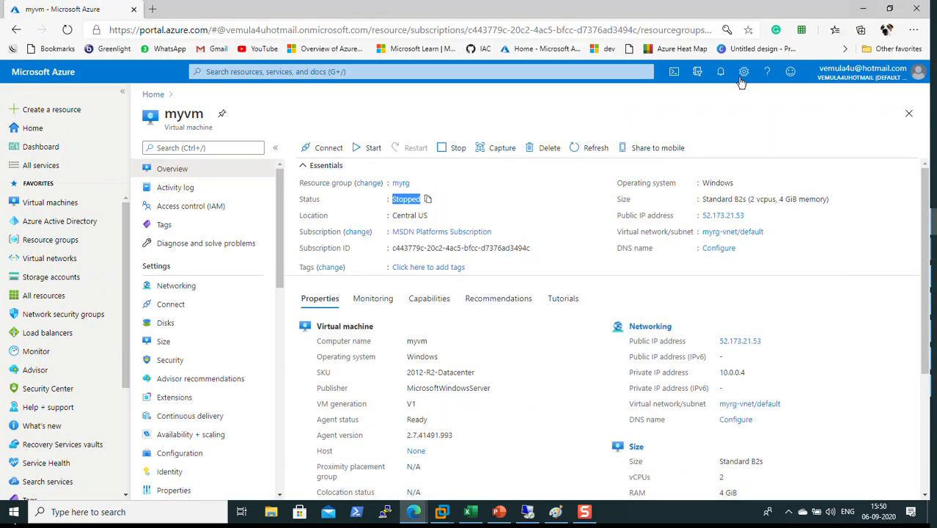
Start capturing the myvm virtual machine as an image and name the image win2k12webserver
{"action": "left_click", "coordinate": [511, 151]}
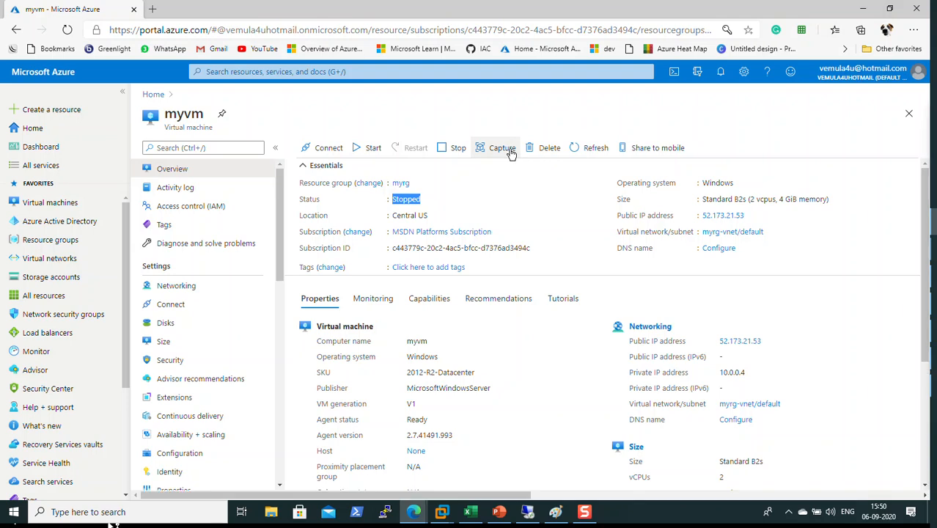
{"action": "triple_click", "coordinate": [307, 215]}
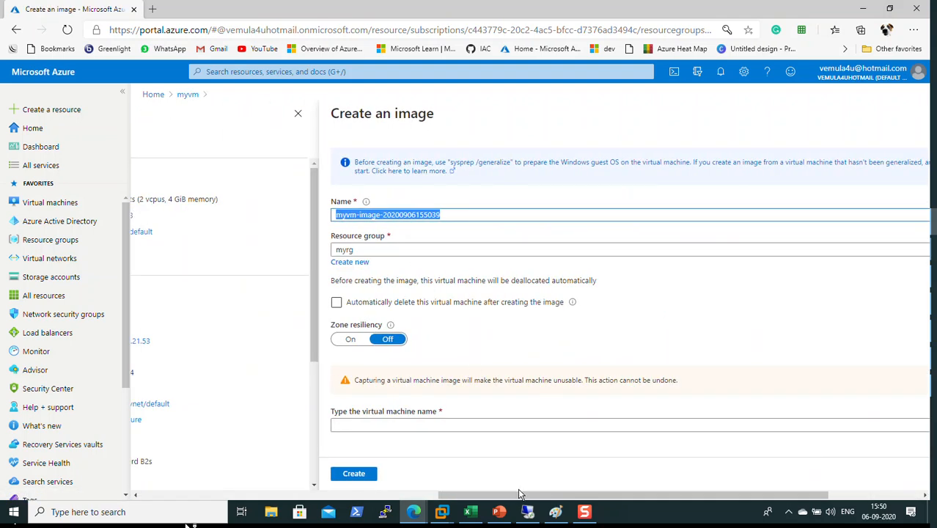
{"action": "left_click_drag", "start_coordinate": [519, 494], "coordinate": [576, 496]}
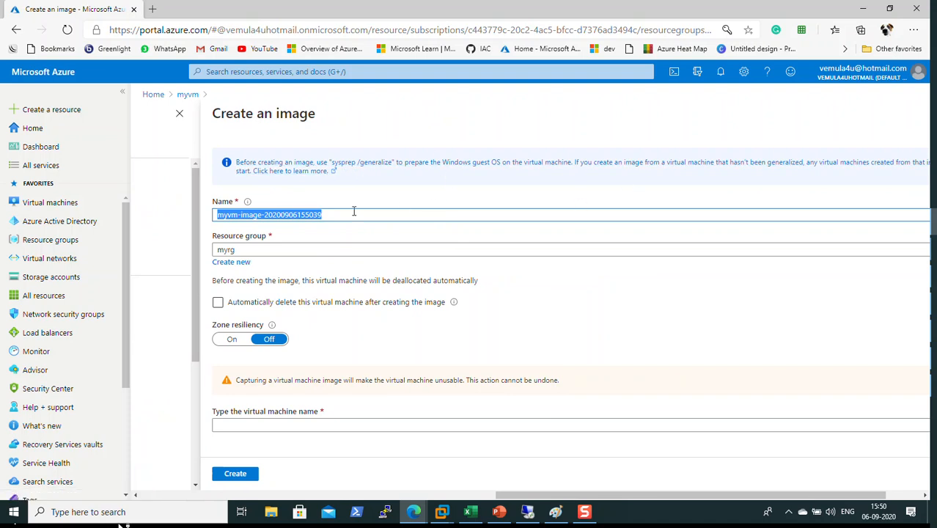
{"action": "key", "text": "BackSpace"}
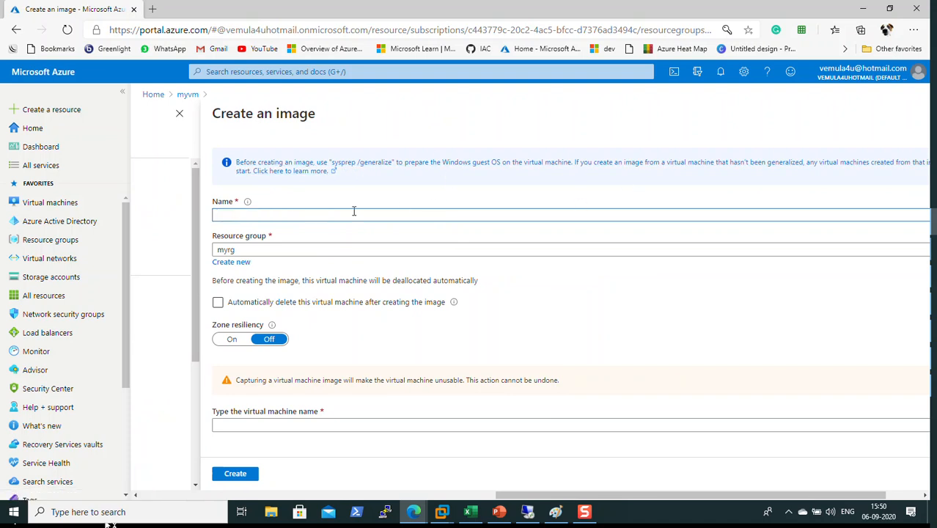
{"action": "type", "text": "win2k12webserver"}
Enable automatic deletion of the virtual machine after creating the image
{"action": "left_click", "coordinate": [269, 307]}
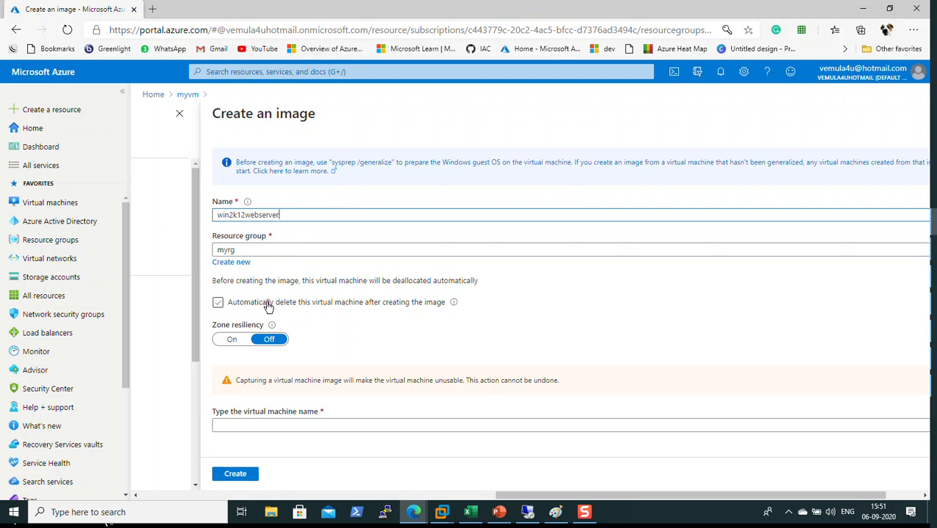
{"action": "left_click", "coordinate": [219, 302]}
{"action": "left_click_drag", "start_coordinate": [220, 294], "coordinate": [219, 301]}
{"action": "left_click", "coordinate": [218, 302]}
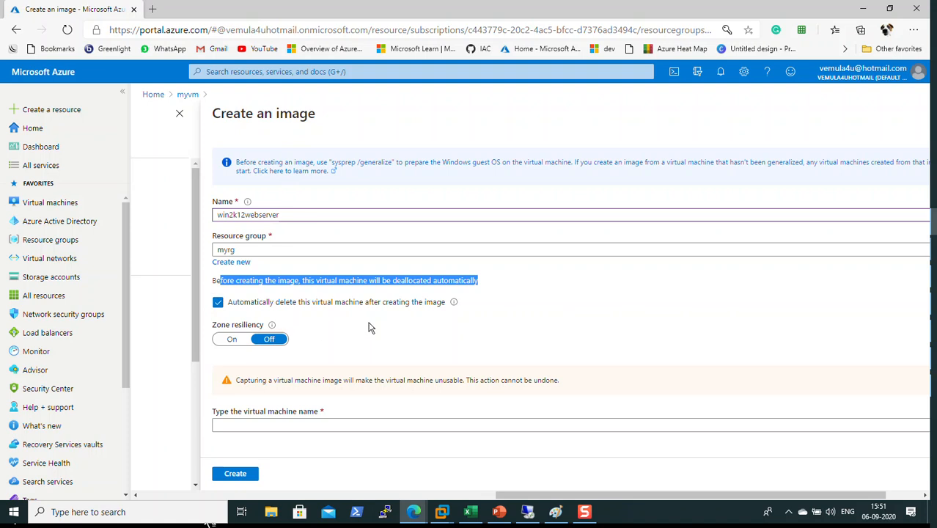
{"action": "left_click", "coordinate": [408, 330]}
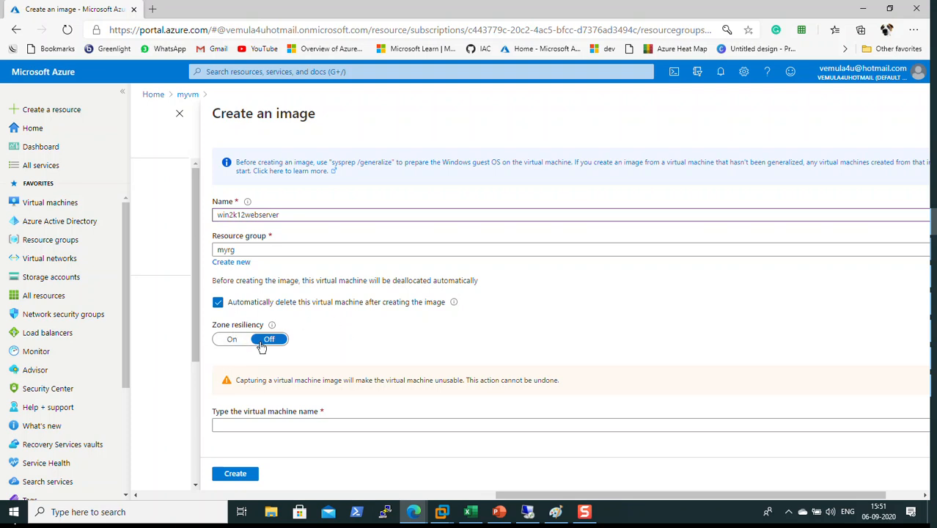
Enter myvm as the virtual machine name to confirm the capture and create the image
{"action": "left_click", "coordinate": [291, 424]}
{"action": "type", "text": "myvm"}
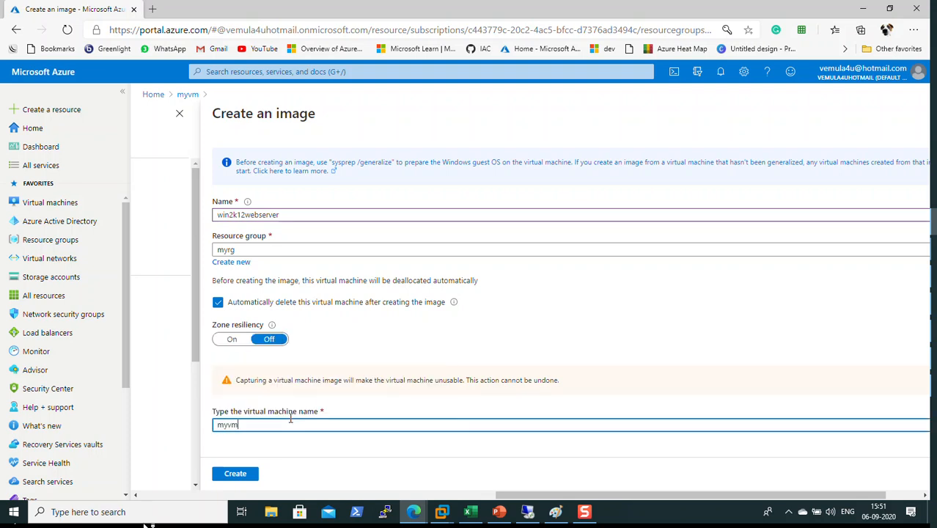
{"action": "left_click", "coordinate": [451, 322]}
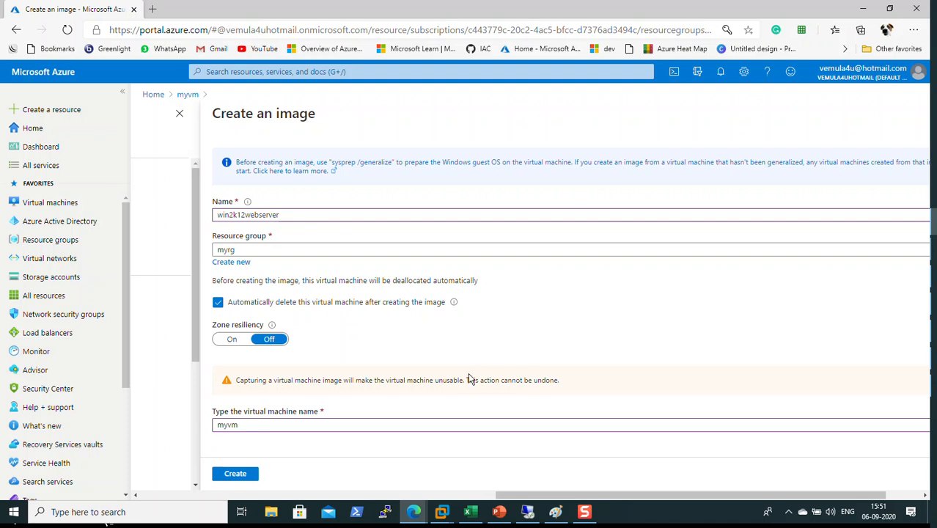
{"action": "left_click", "coordinate": [244, 475]}
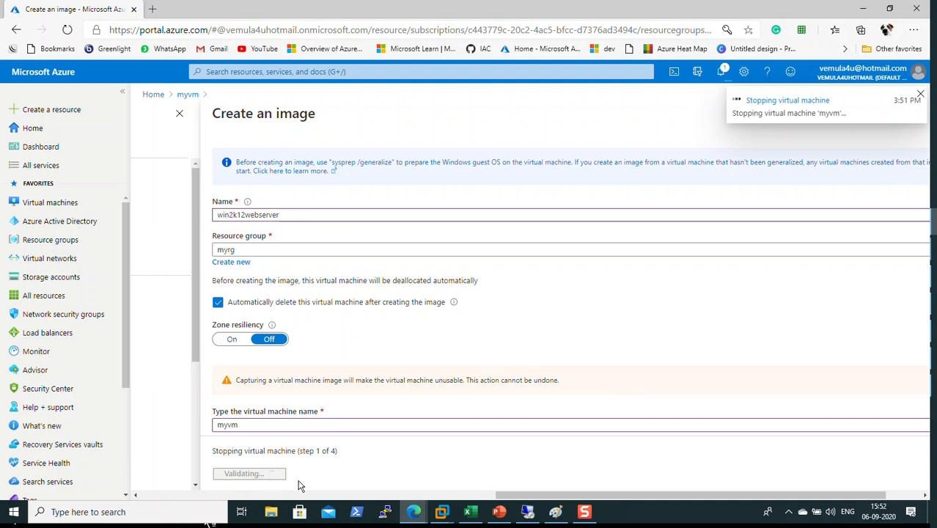
Check the image creation progress in the portal notifications, and refresh the virtual machines list to check myvm
{"action": "left_click", "coordinate": [726, 73]}
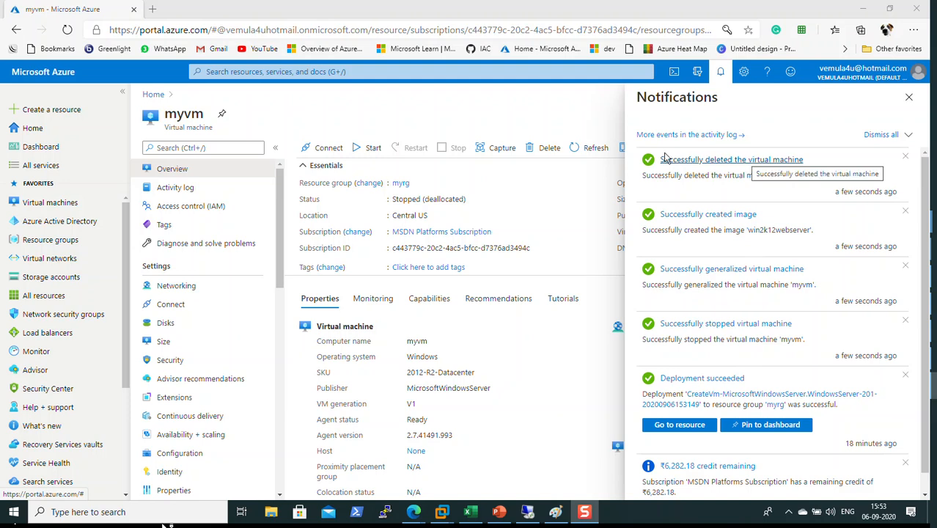
{"action": "left_click", "coordinate": [153, 94]}
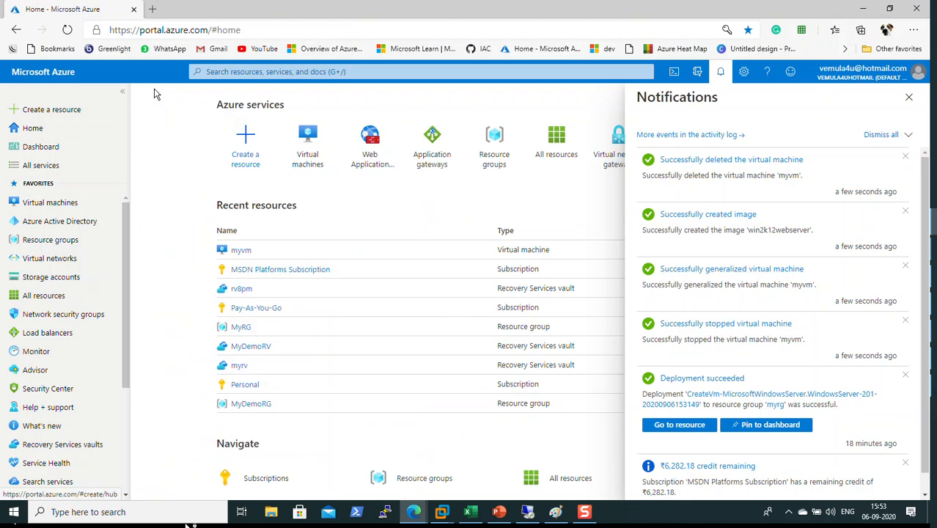
{"action": "left_click", "coordinate": [68, 205]}
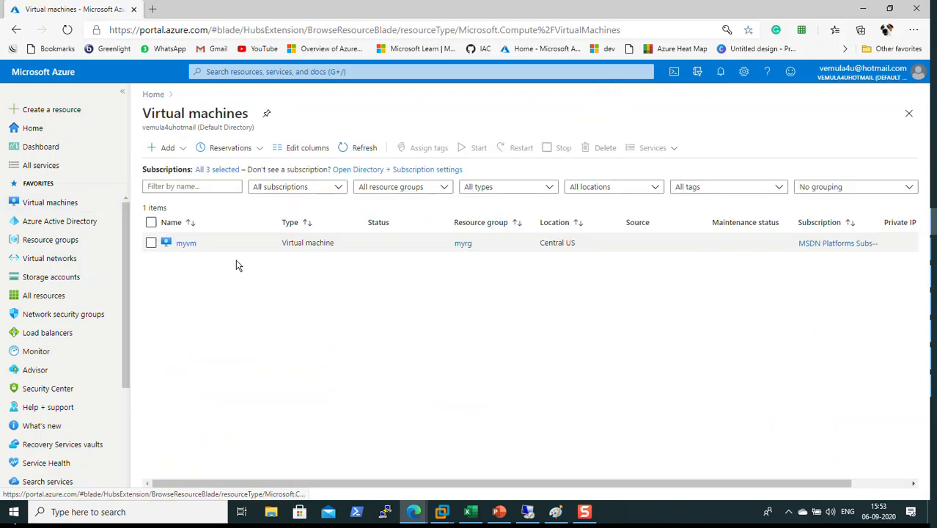
{"action": "left_click", "coordinate": [350, 149]}
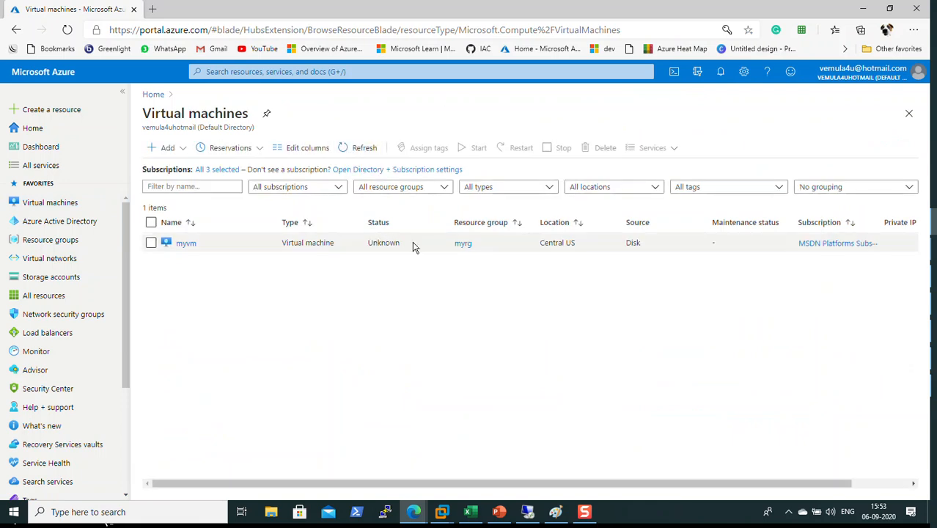
Search the portal for "ima" and open the Images service
{"action": "left_click", "coordinate": [381, 71]}
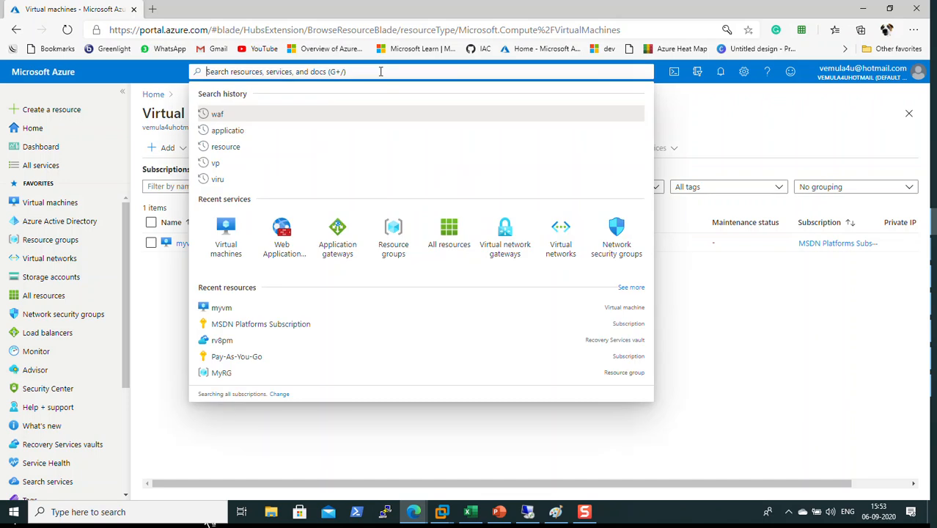
{"action": "type", "text": "img"}
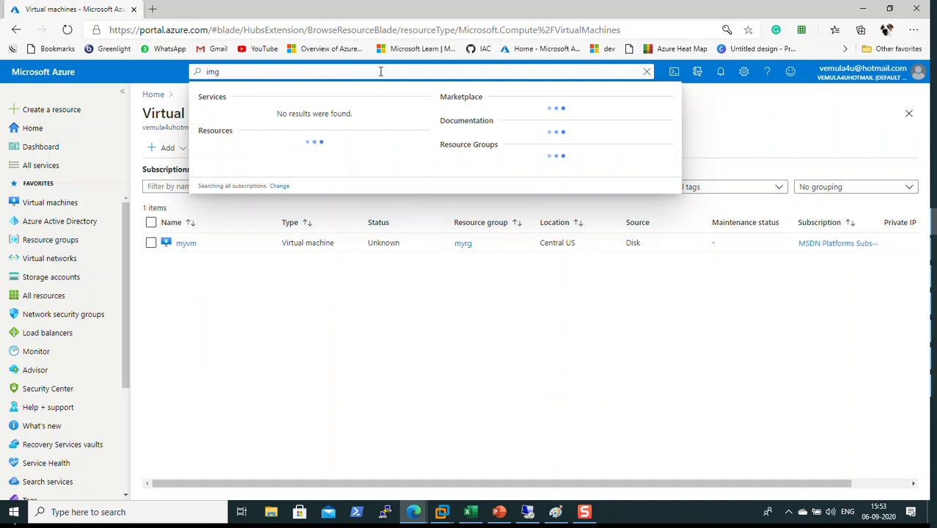
{"action": "key", "text": "BackSpace"}
{"action": "type", "text": "a"}
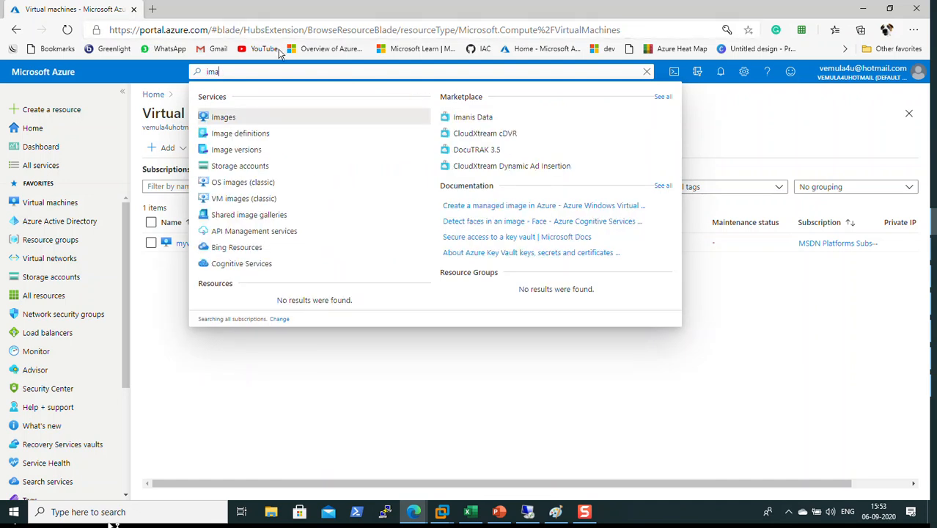
{"action": "left_click", "coordinate": [222, 115]}
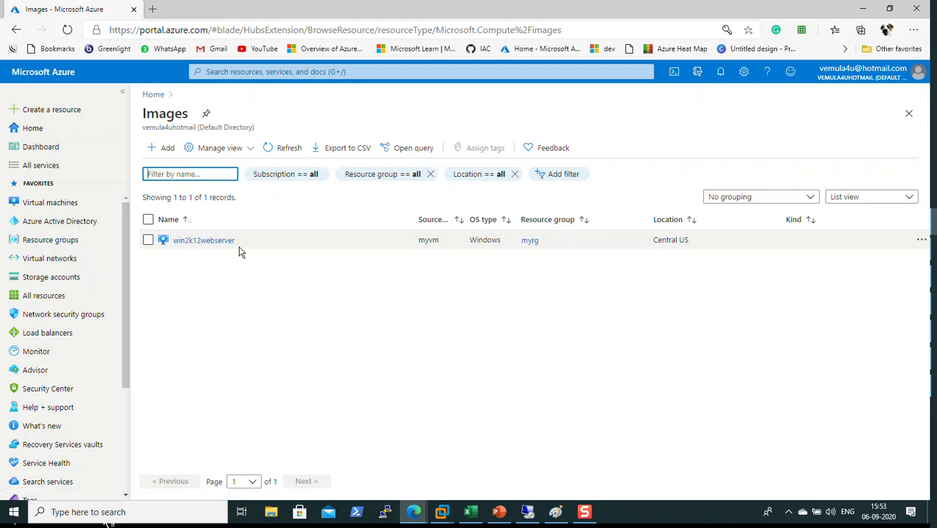
Open the win2k12webserver image, start creating a virtual machine from it and look through the form
{"action": "left_click", "coordinate": [229, 240]}
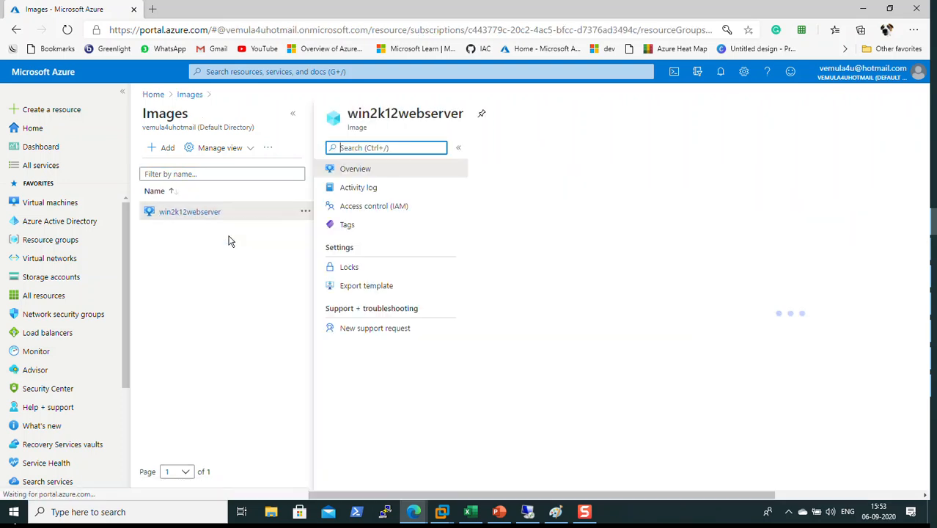
{"action": "left_click", "coordinate": [332, 150]}
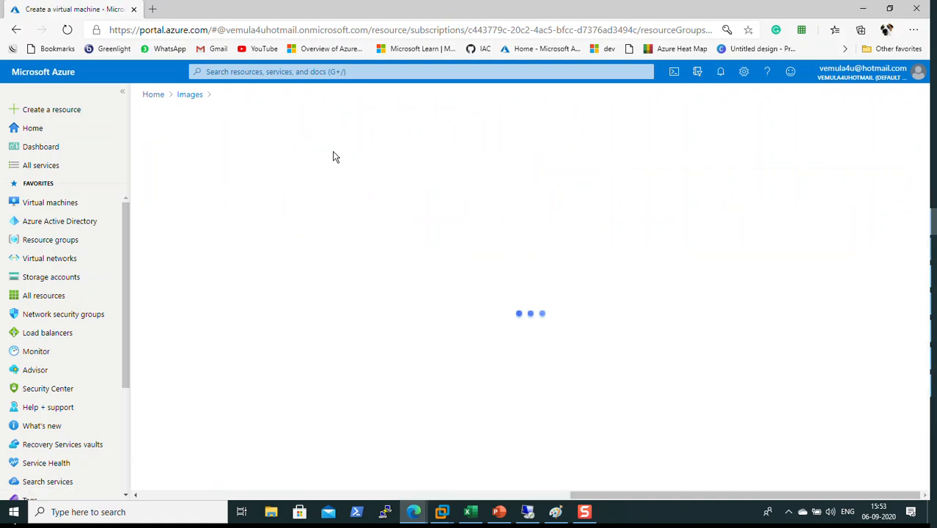
{"action": "scroll", "coordinate": [346, 320], "scroll_direction": "down", "scroll_amount": 5}
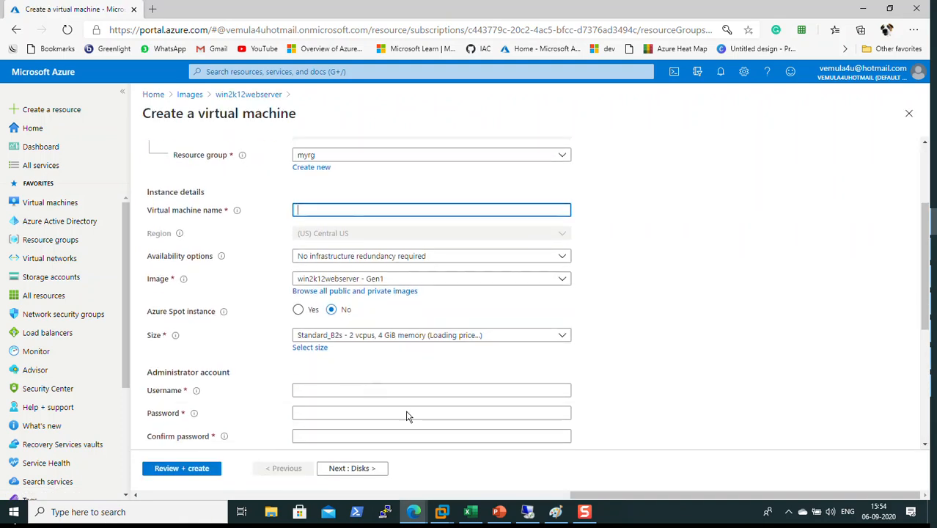
{"action": "scroll", "coordinate": [416, 423], "scroll_direction": "up", "scroll_amount": 5}
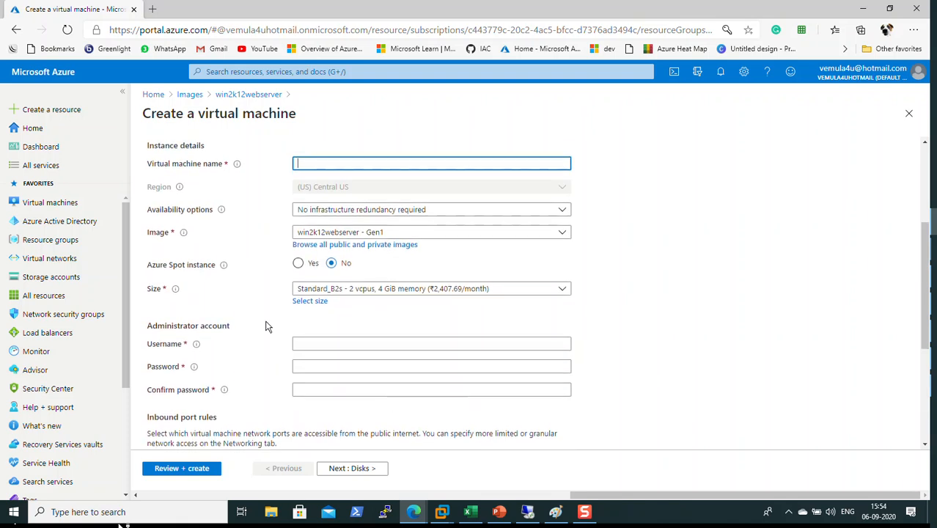
Start a new virtual machine from the virtual machines list, choose win2k12webserver from My Images as its image and name it webserver1
{"action": "left_click", "coordinate": [44, 203]}
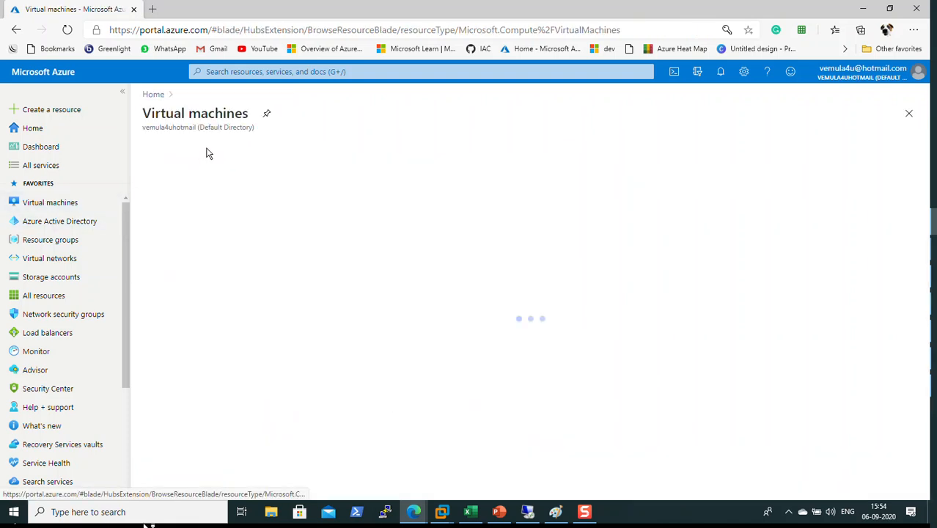
{"action": "left_click", "coordinate": [167, 149]}
{"action": "left_click", "coordinate": [182, 167]}
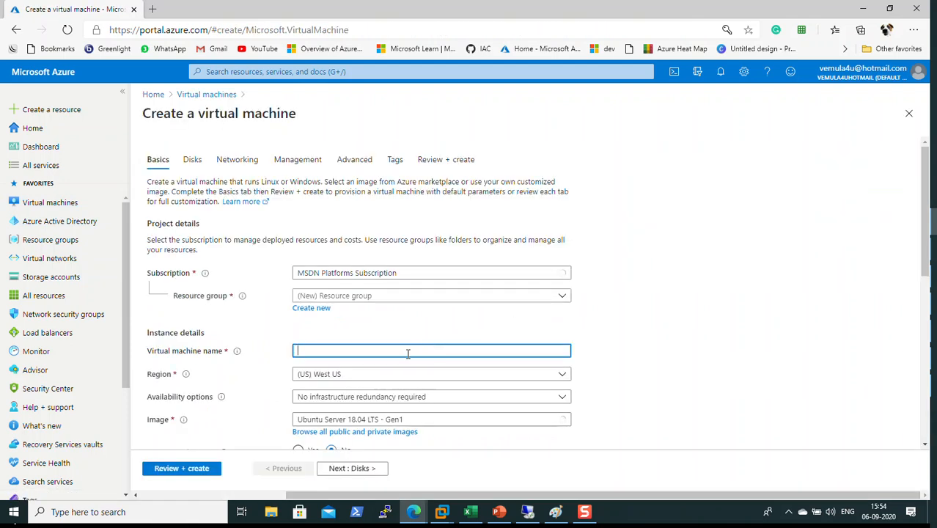
{"action": "scroll", "coordinate": [388, 382], "scroll_direction": "down", "scroll_amount": 2}
{"action": "left_click", "coordinate": [358, 339]}
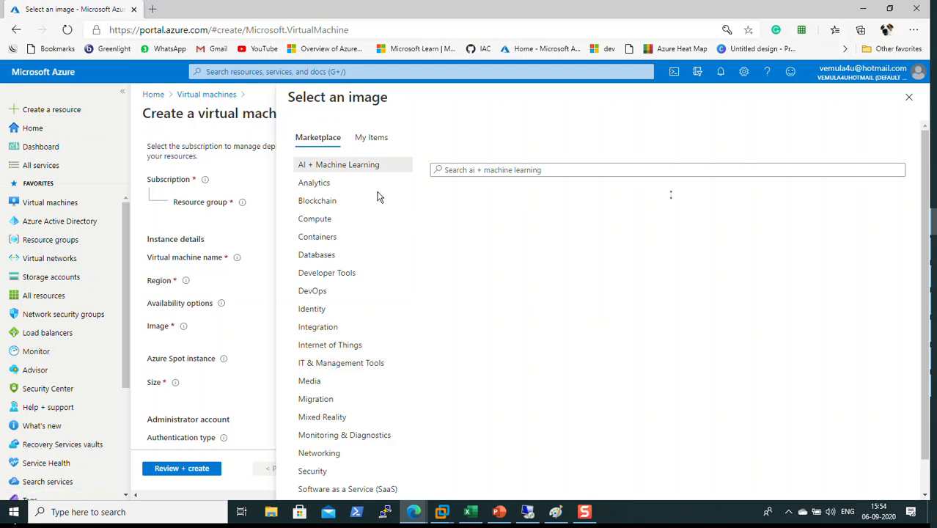
{"action": "left_click", "coordinate": [372, 138]}
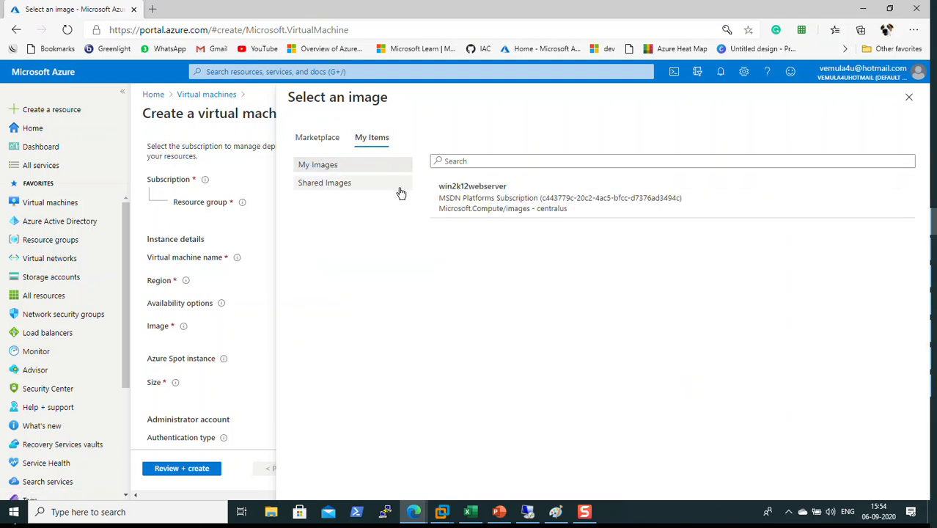
{"action": "left_click", "coordinate": [478, 203]}
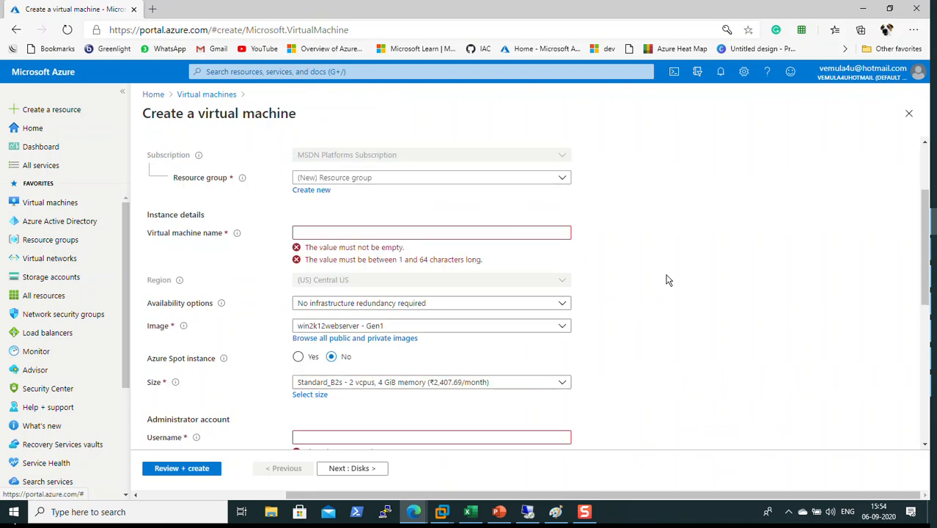
{"action": "left_click", "coordinate": [483, 233]}
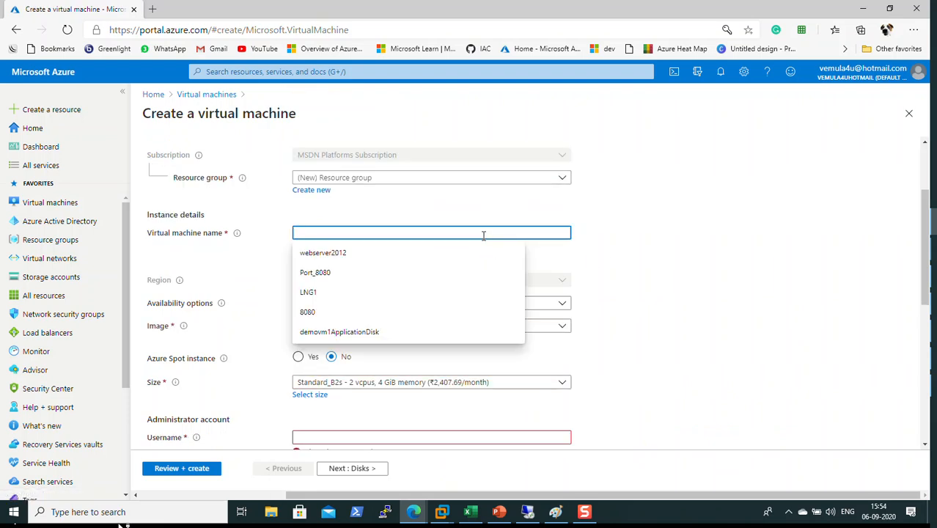
{"action": "type", "text": "webserver1"}
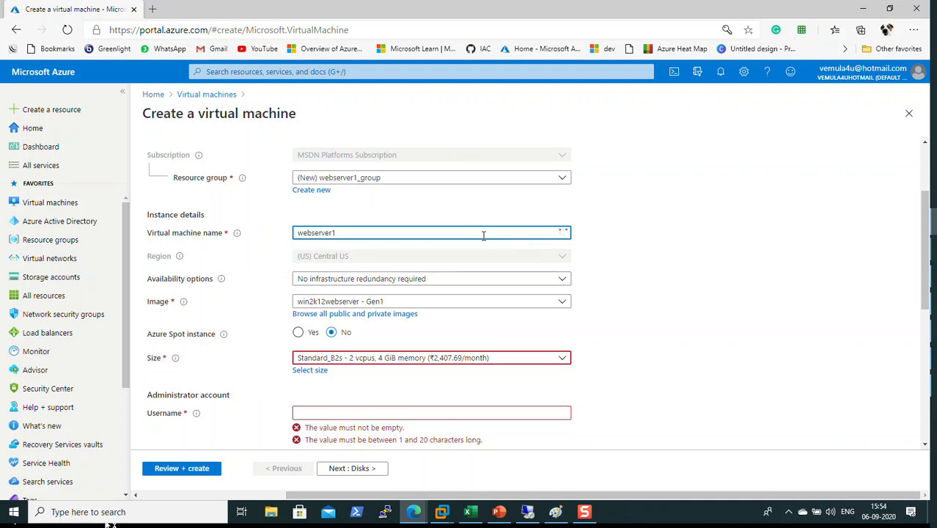
Enter the username of the administrator account for the new virtual machine
{"action": "scroll", "coordinate": [483, 234], "scroll_direction": "down", "scroll_amount": 2}
{"action": "left_click", "coordinate": [404, 319]}
{"action": "type", "text": "vi"}
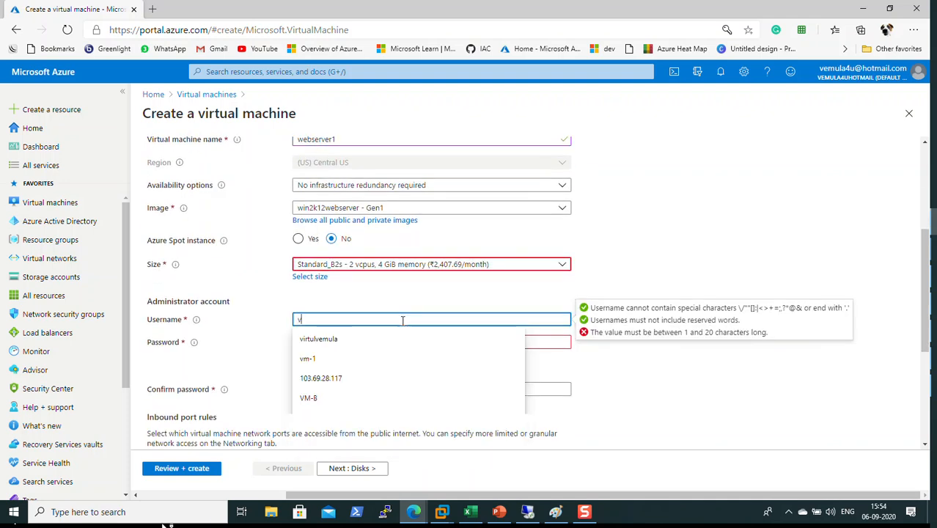
{"action": "type", "text": "jay"}
{"action": "key", "text": "Tab"}
Enter the administrator account's password and repeat it in the confirmation field
{"action": "type", "text": "P"}
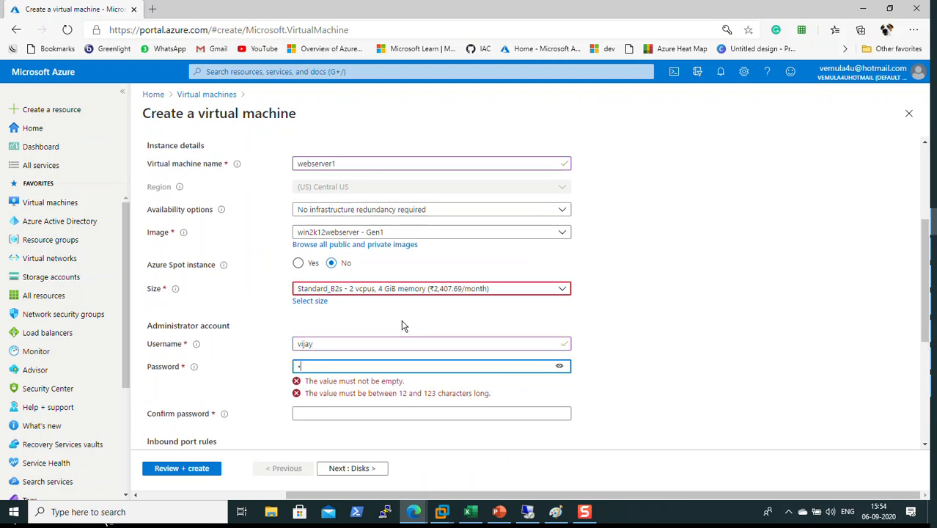
{"action": "type", "text": "••••••"}
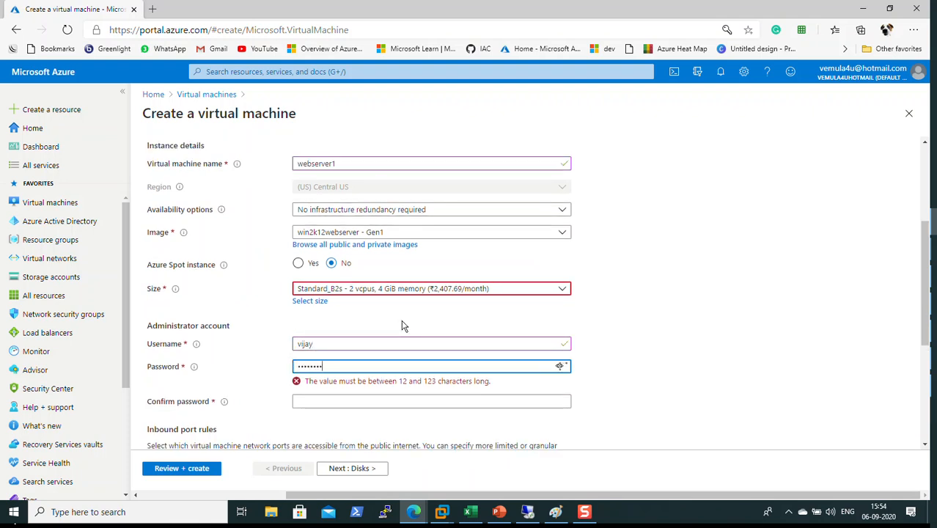
{"action": "key", "text": "BackSpace"}
{"action": "key", "text": "BackSpace"}
{"action": "key", "text": "BackSpace"}
{"action": "key", "text": "BackSpace"}
{"action": "key", "text": "BackSpace"}
{"action": "key", "text": "BackSpace"}
{"action": "key", "text": "BackSpace"}
{"action": "type", "text": "•••••"}
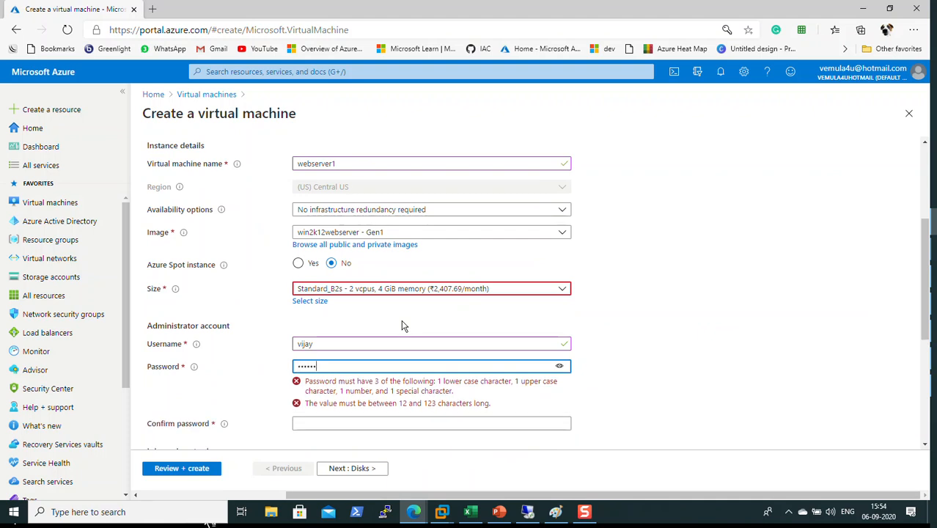
{"action": "type", "text": "••••"}
{"action": "key", "text": "Tab"}
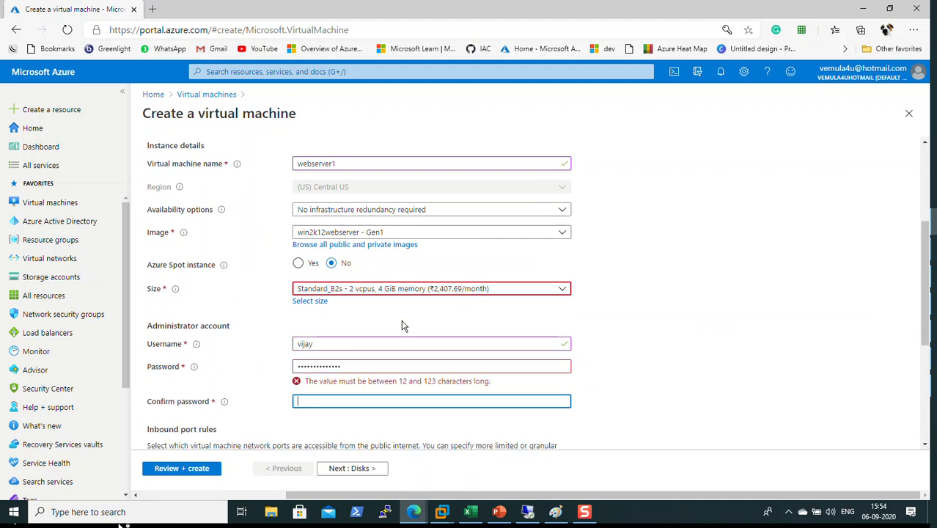
{"action": "type", "text": "•••••"}
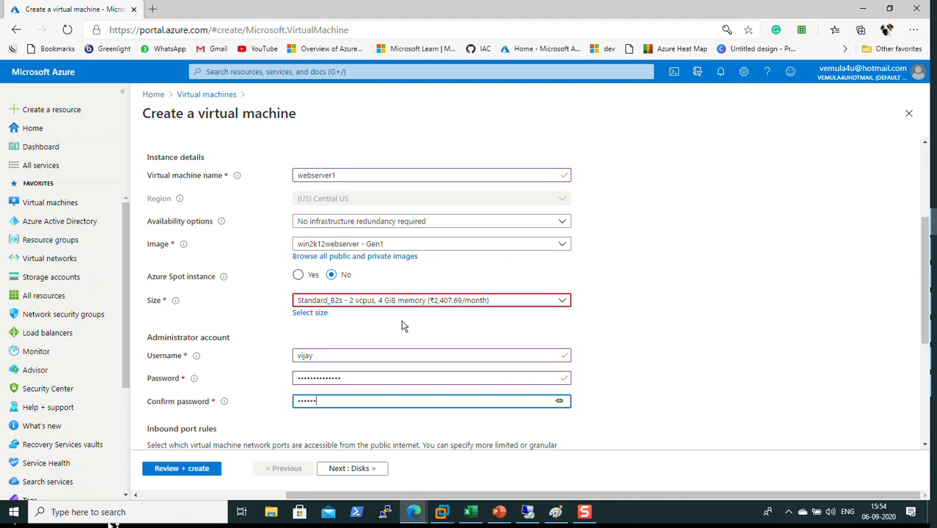
{"action": "type", "text": "•••"}
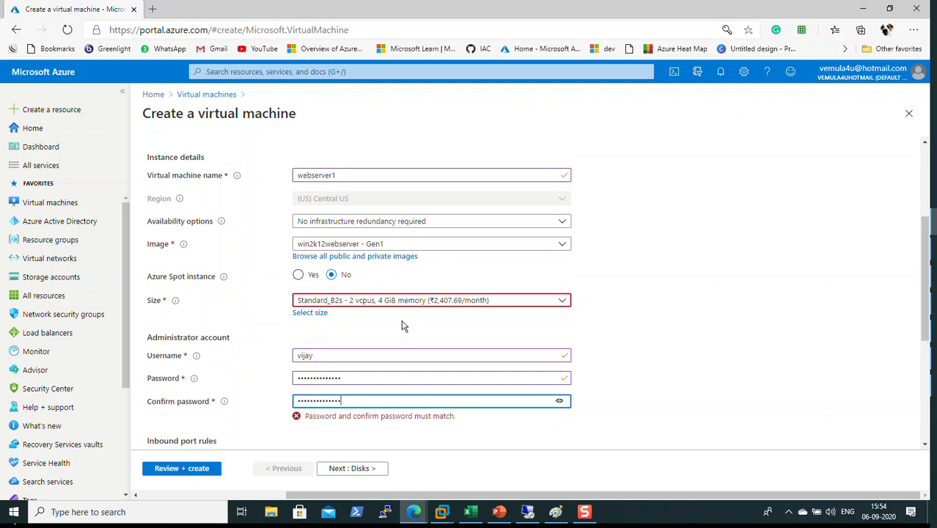
Accept the default disk and networking settings, validate the configuration and create the webserver1 virtual machine
{"action": "left_click", "coordinate": [360, 468]}
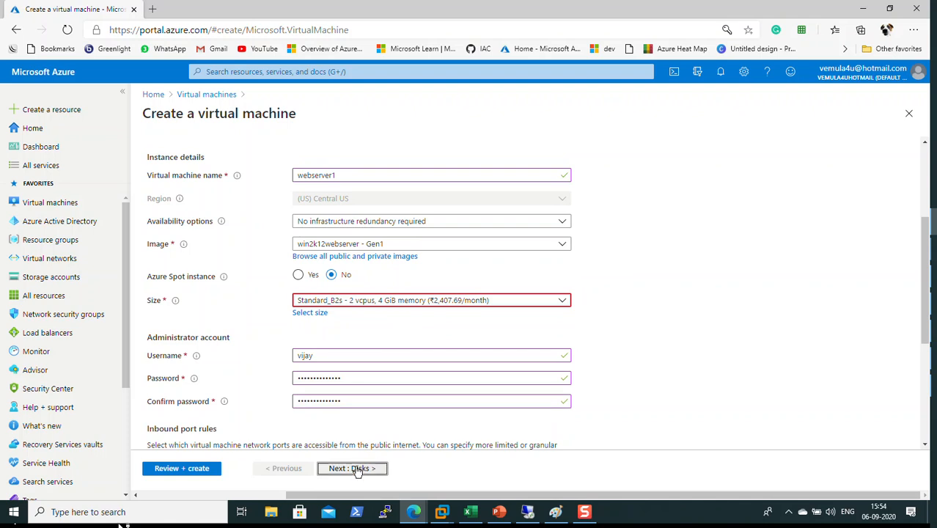
{"action": "left_click", "coordinate": [356, 468]}
{"action": "left_click", "coordinate": [357, 469]}
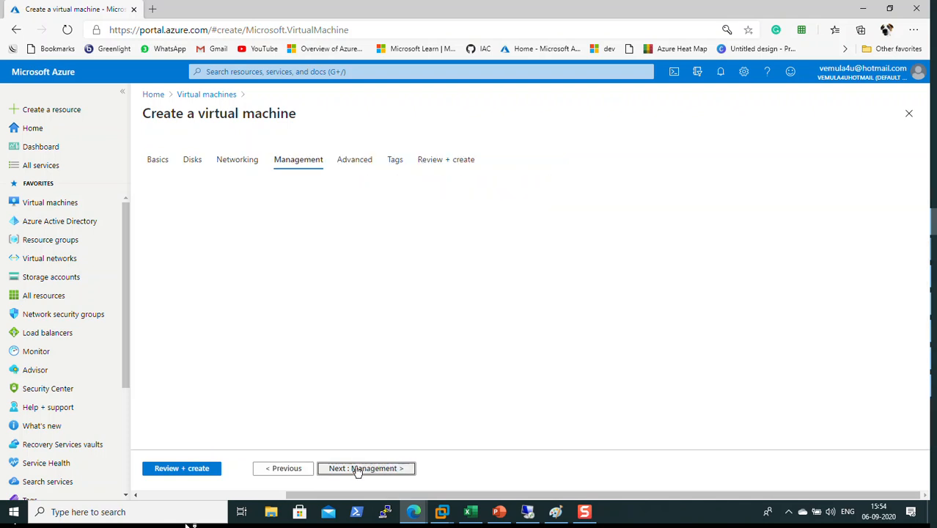
{"action": "left_click", "coordinate": [209, 470]}
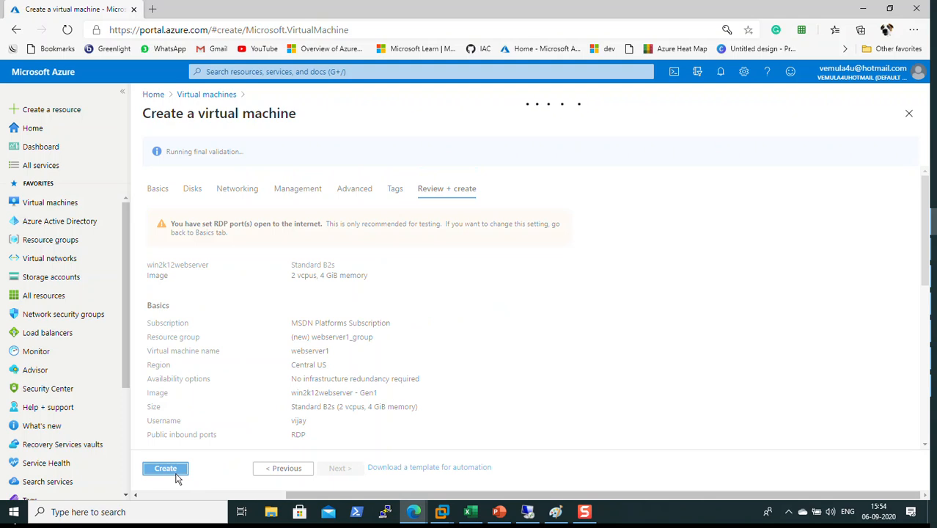
{"action": "left_click", "coordinate": [165, 469]}
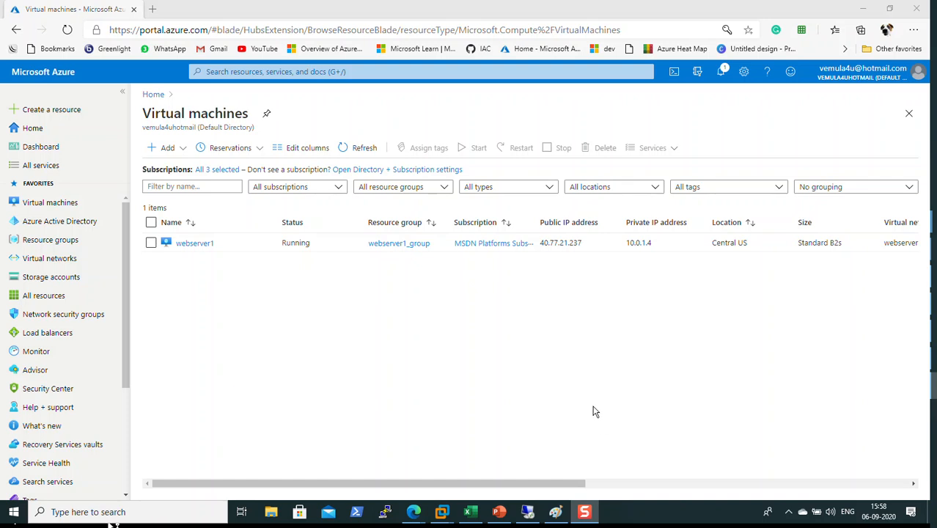
Launch Remote Desktop Connection with the mstsc command and connect to webserver1's public IP address, 40.77.21.237
{"action": "left_click", "coordinate": [594, 411]}
{"action": "key", "text": "super+r"}
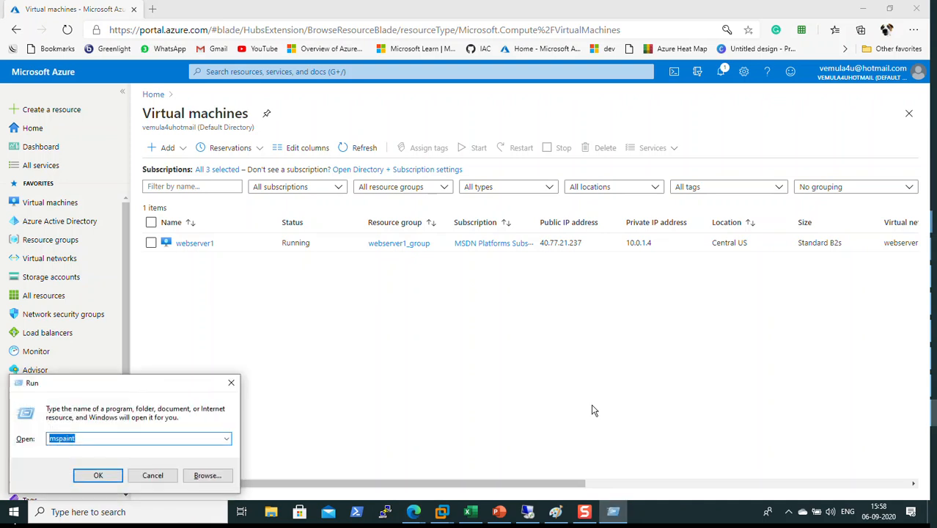
{"action": "type", "text": "mstsc"}
{"action": "key", "text": "Return"}
{"action": "type", "text": "1"}
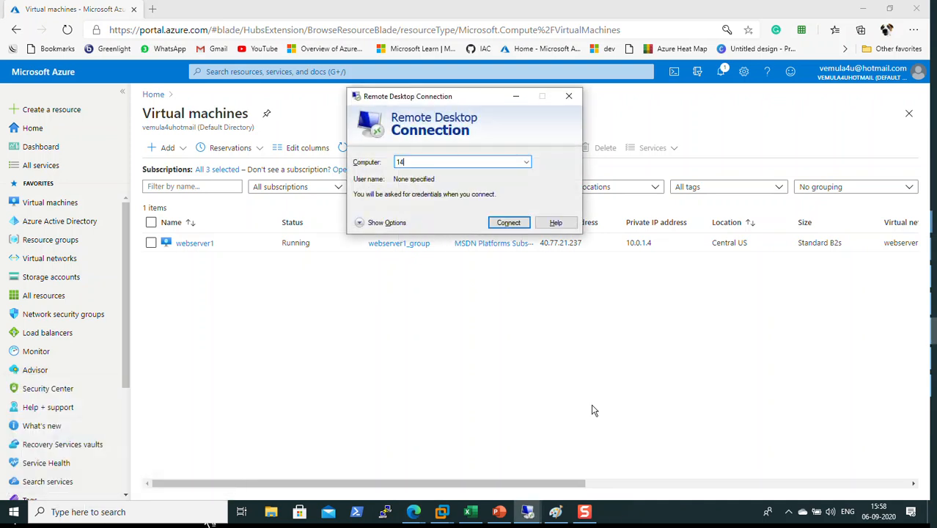
{"action": "type", "text": "40."}
{"action": "key", "text": "BackSpace"}
{"action": "key", "text": "BackSpace"}
{"action": "key", "text": "BackSpace"}
{"action": "key", "text": "BackSpace"}
{"action": "type", "text": "40"}
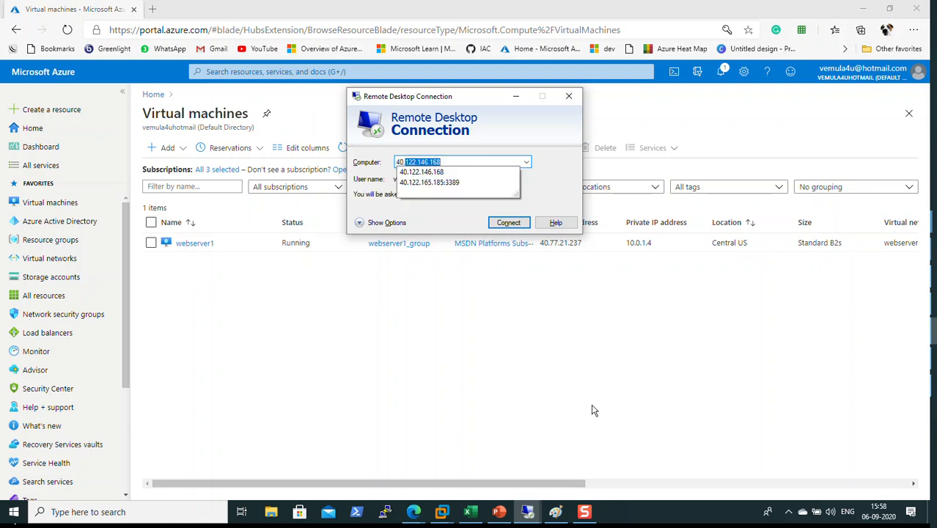
{"action": "type", "text": ".77"}
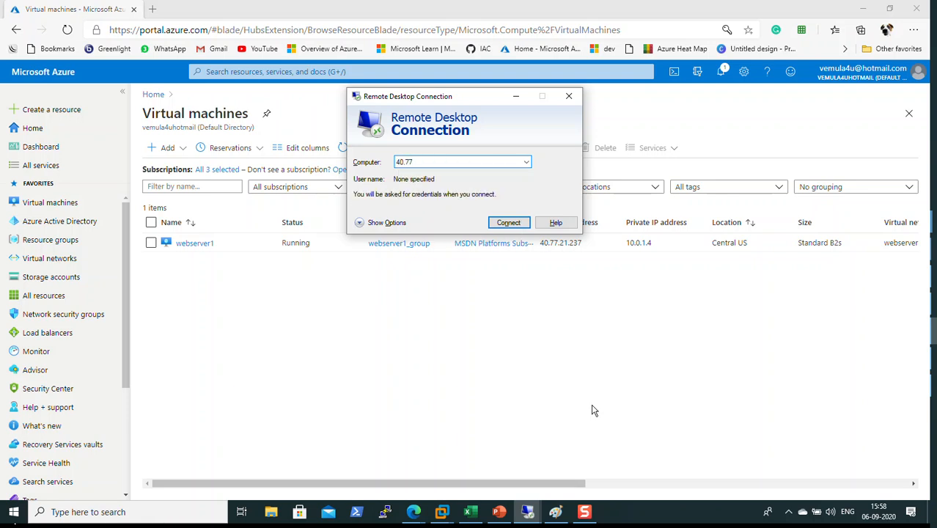
{"action": "type", "text": ".21.237"}
{"action": "key", "text": "Return"}
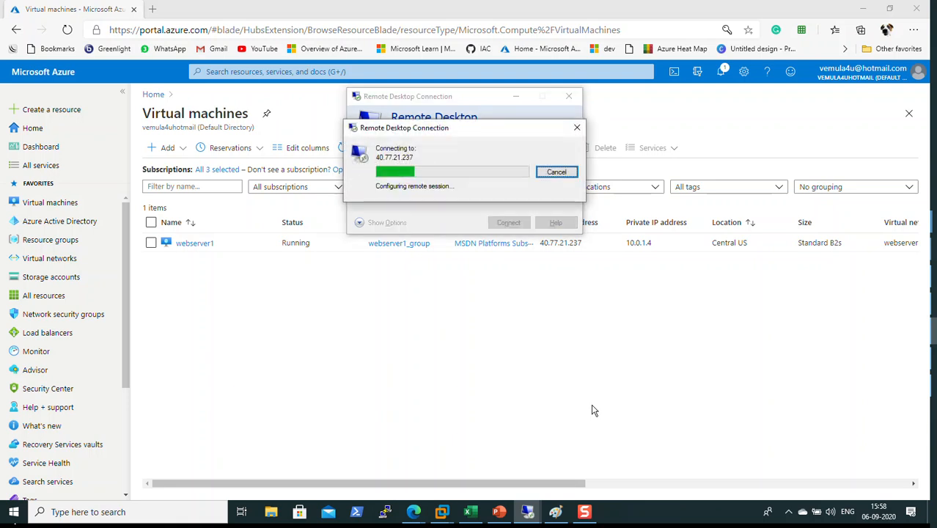
Sign in to webserver1 with the administrator username and password, and accept the remote connection prompt
{"action": "type", "text": "vijay"}
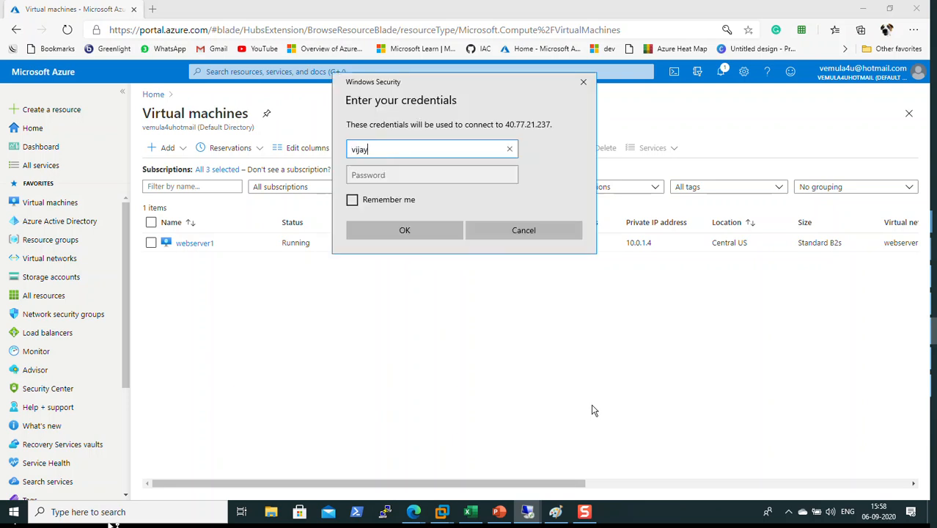
{"action": "key", "text": "Tab"}
{"action": "type", "text": "•••••••••"}
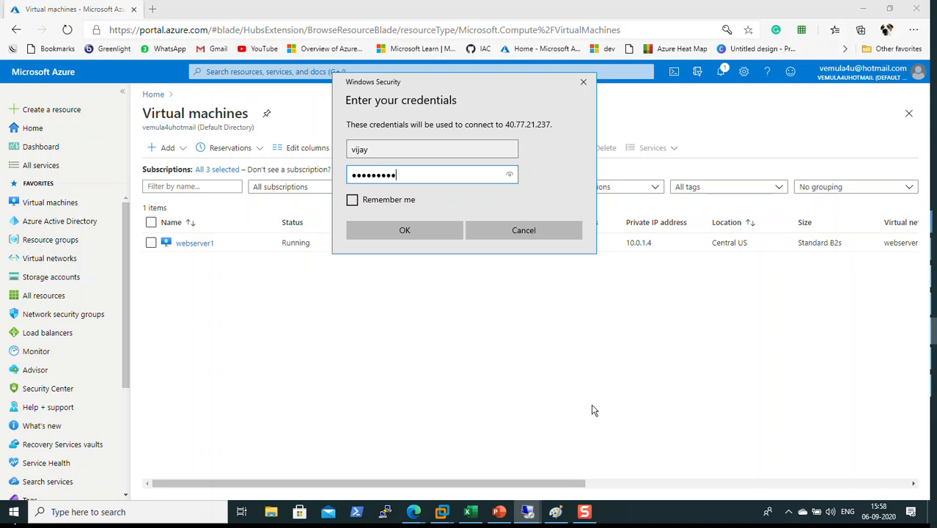
{"action": "key", "text": "BackSpace"}
{"action": "key", "text": "ctrl+a"}
{"action": "key", "text": "BackSpace"}
{"action": "type", "text": "•••••••••"}
{"action": "key", "text": "Return"}
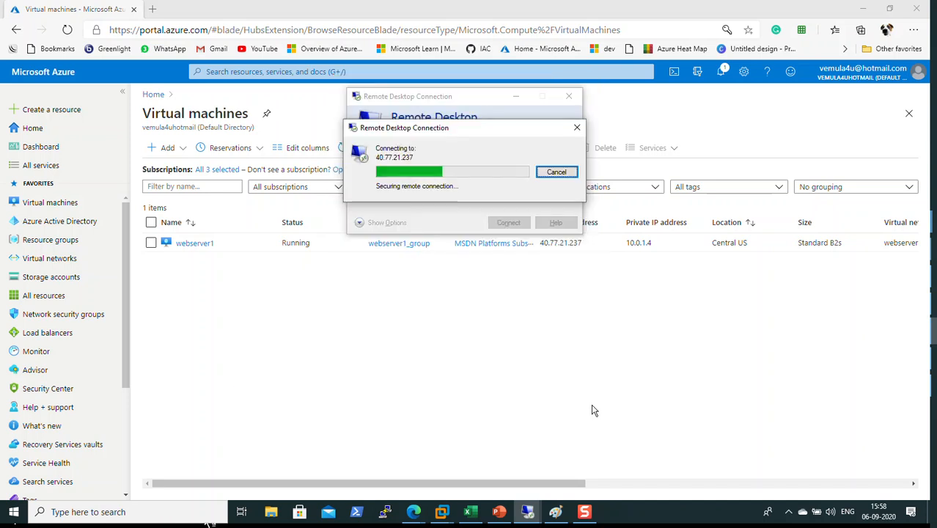
{"action": "key", "text": "Left"}
{"action": "key", "text": "Return"}
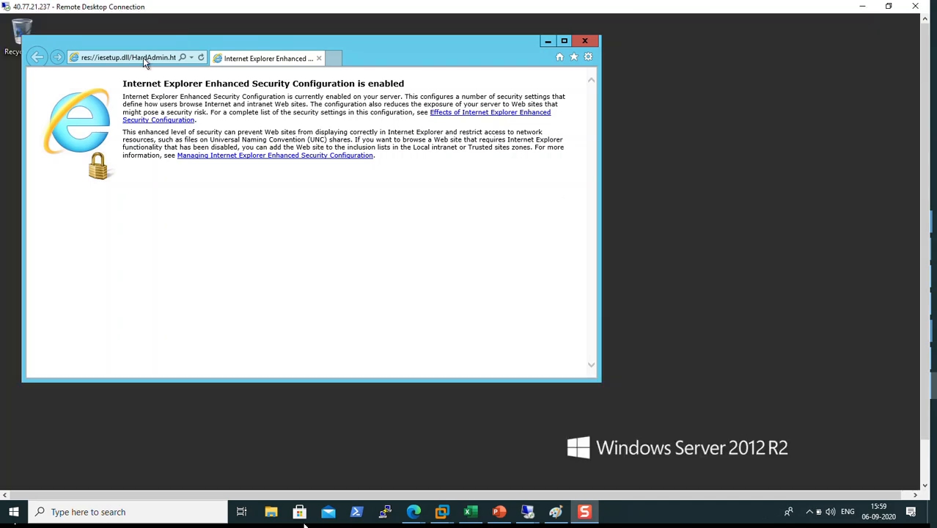
Browse to localhost in Internet Explorer on webserver1 to check its web server
{"action": "left_click", "coordinate": [143, 58]}
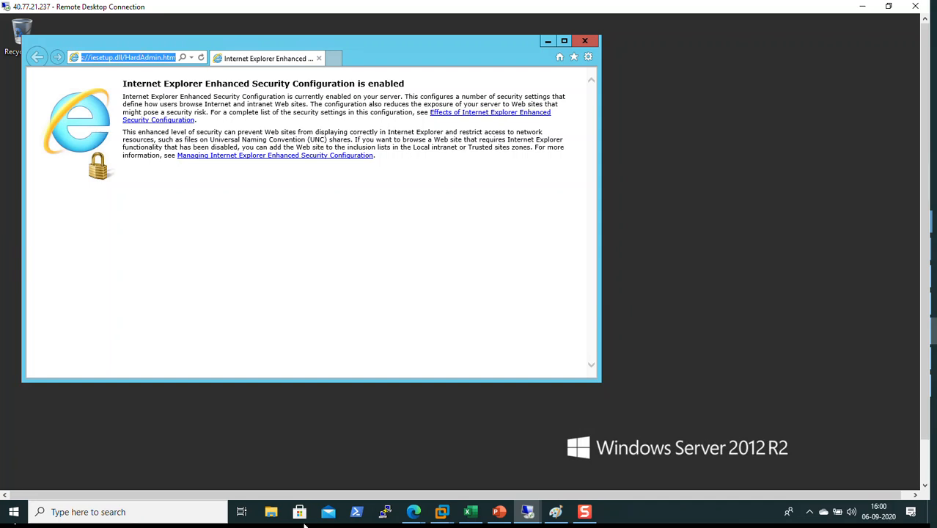
{"action": "type", "text": "localhost"}
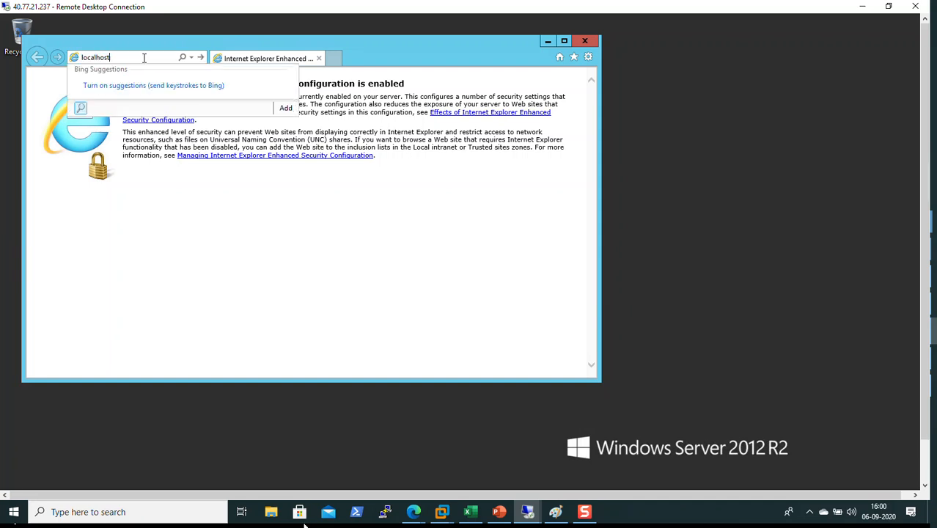
{"action": "key", "text": "Return"}
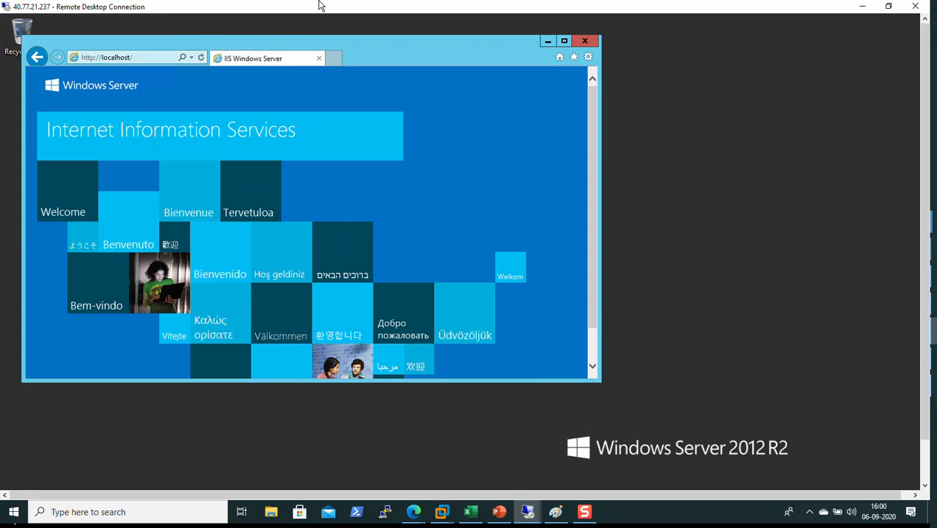
Switch back to the Azure portal, search for "imge" and open the win2k12webserver image from the Images service
{"action": "left_click", "coordinate": [861, 7]}
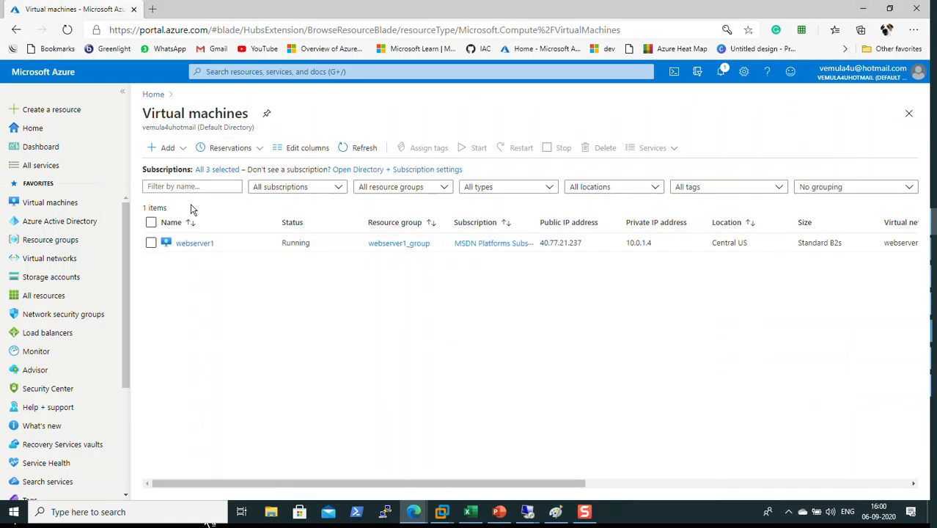
{"action": "left_click", "coordinate": [307, 71]}
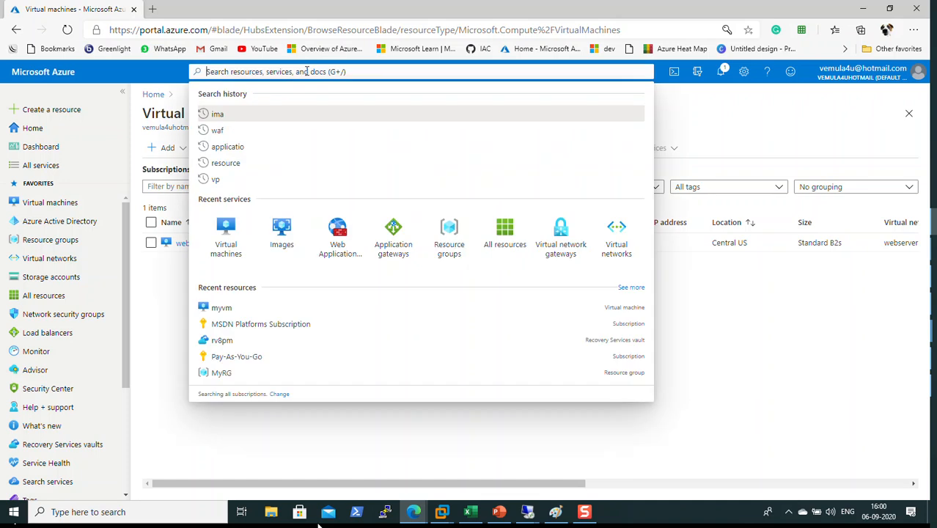
{"action": "type", "text": "imge"}
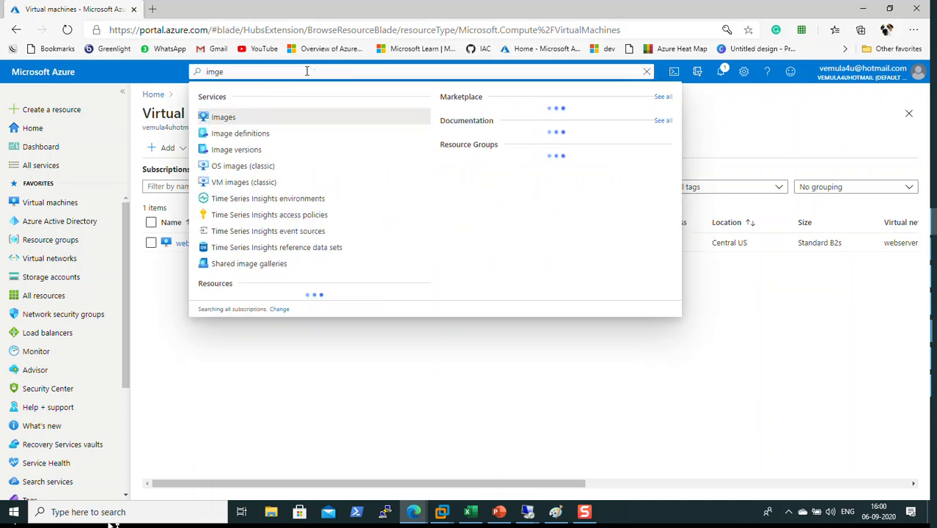
{"action": "left_click", "coordinate": [227, 117]}
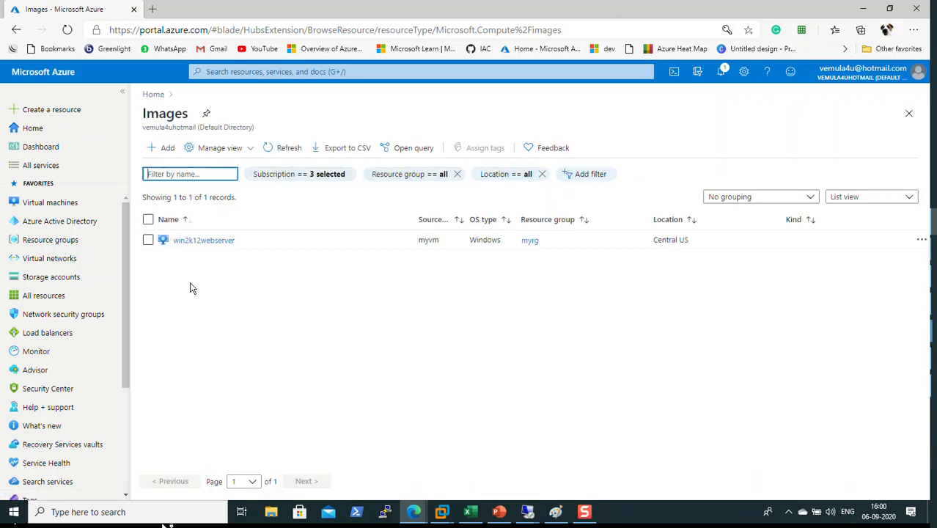
{"action": "left_click", "coordinate": [204, 242]}
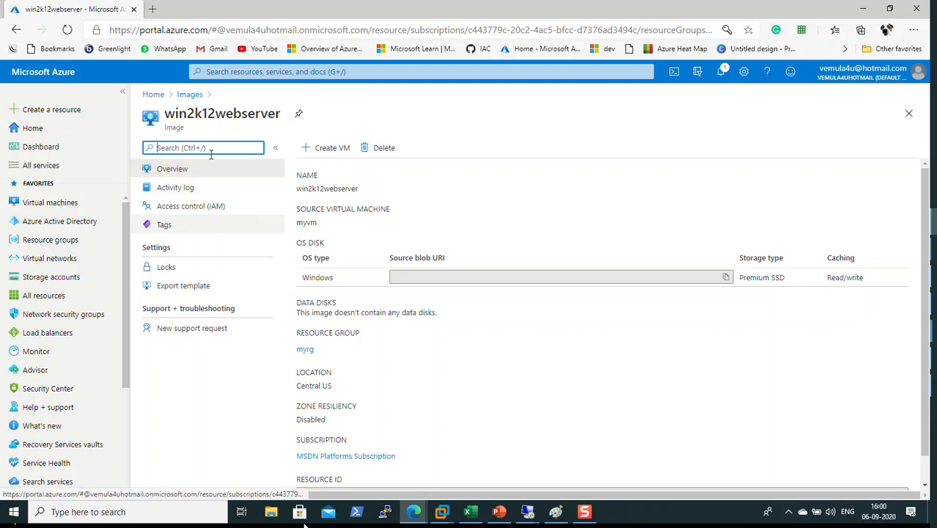
Examine the location in the win2k12webserver image's overview
{"action": "left_click_drag", "start_coordinate": [306, 385], "coordinate": [308, 386]}
{"action": "left_click_drag", "start_coordinate": [307, 386], "coordinate": [327, 387]}
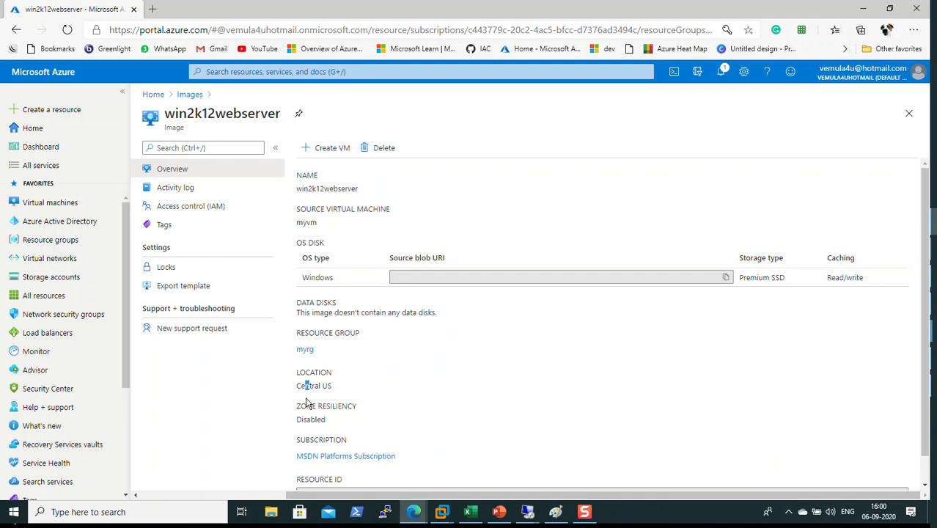
{"action": "left_click", "coordinate": [311, 386]}
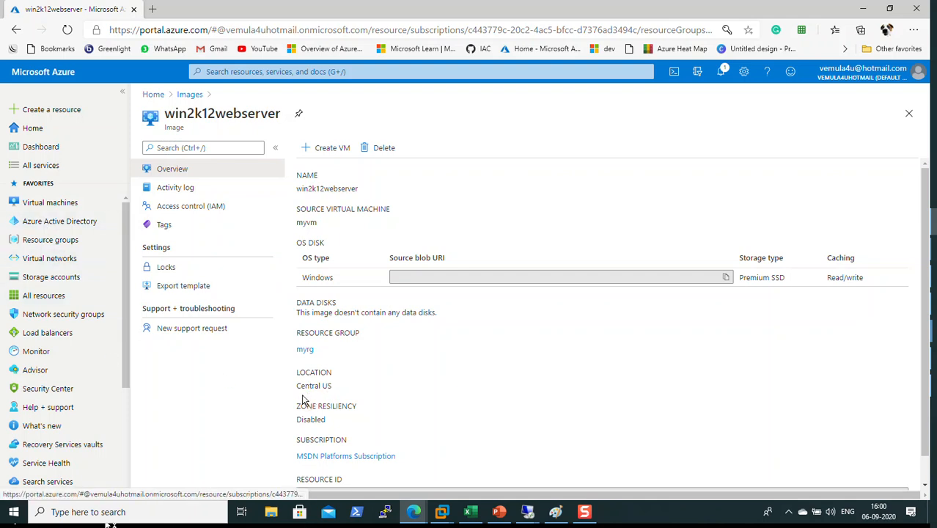
{"action": "left_click_drag", "start_coordinate": [306, 386], "coordinate": [332, 387]}
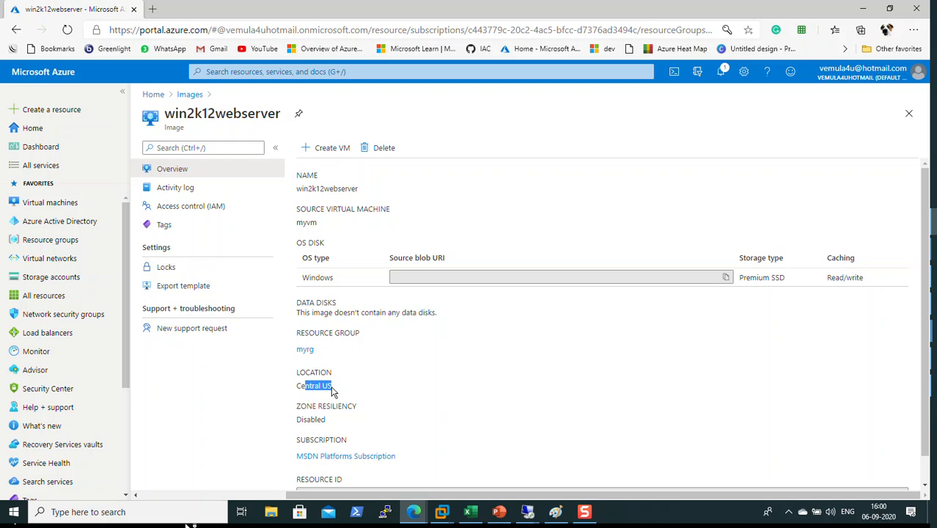
{"action": "left_click", "coordinate": [338, 391]}
{"action": "mouse_move", "coordinate": [304, 397]}
{"action": "left_mouse_down"}
{"action": "mouse_move", "coordinate": [326, 388]}
{"action": "mouse_move", "coordinate": [318, 389]}
{"action": "left_mouse_up"}
{"action": "left_click", "coordinate": [353, 394]}
{"action": "double_click", "coordinate": [317, 387]}
{"action": "left_click", "coordinate": [333, 394]}
{"action": "double_click", "coordinate": [327, 389]}
{"action": "double_click", "coordinate": [312, 387]}
{"action": "left_click", "coordinate": [330, 387]}
{"action": "double_click", "coordinate": [327, 386]}
{"action": "left_click", "coordinate": [341, 392]}
{"action": "left_click_drag", "start_coordinate": [339, 389], "coordinate": [295, 387]}
{"action": "left_click", "coordinate": [327, 387]}
Search the portal for "shared" and open the Shared image galleries service
{"action": "left_click", "coordinate": [252, 72]}
{"action": "type", "text": "shared"}
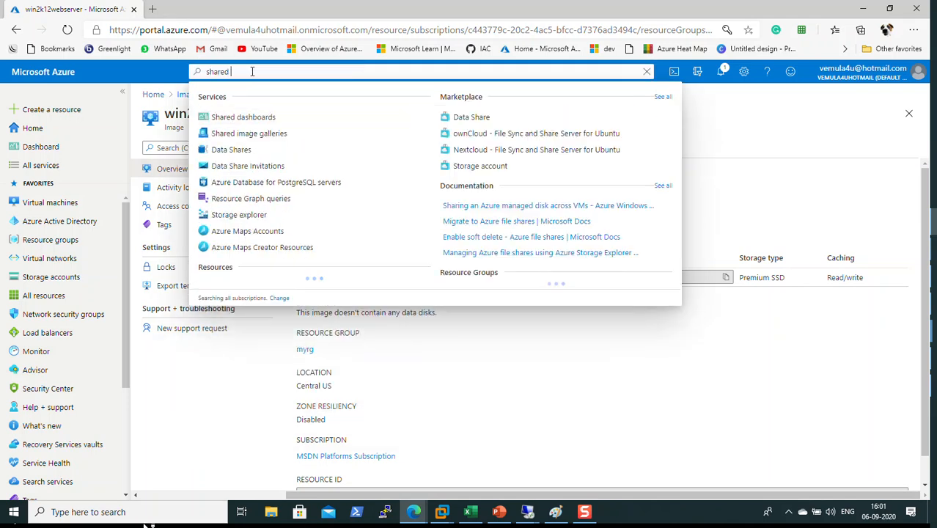
{"action": "left_click", "coordinate": [268, 133]}
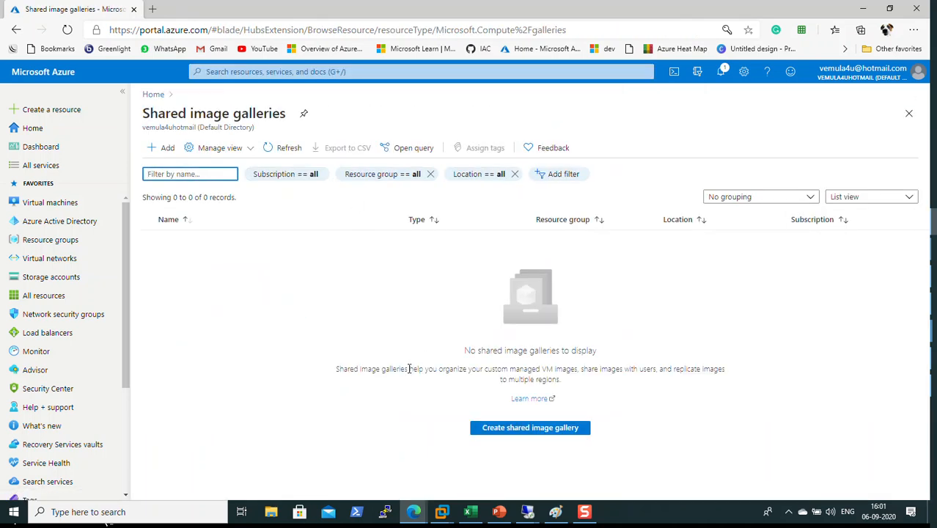
{"action": "left_click", "coordinate": [374, 370]}
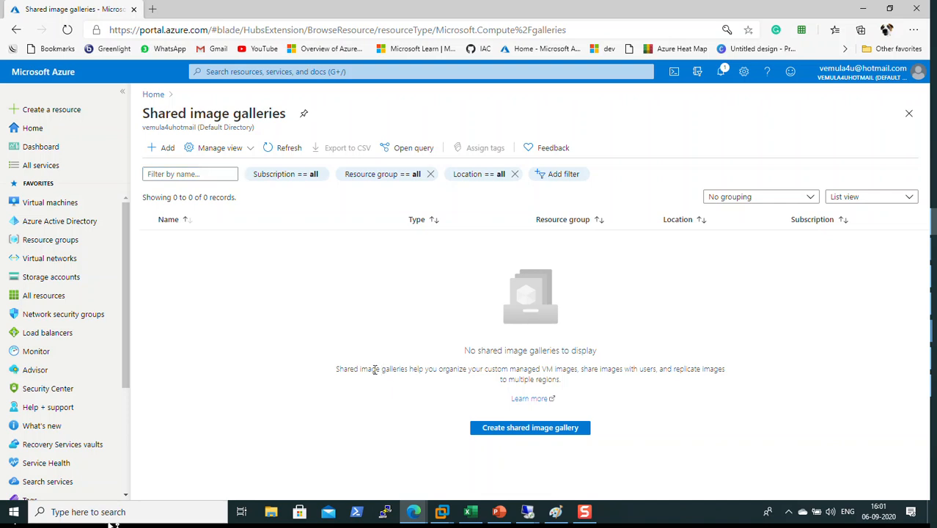